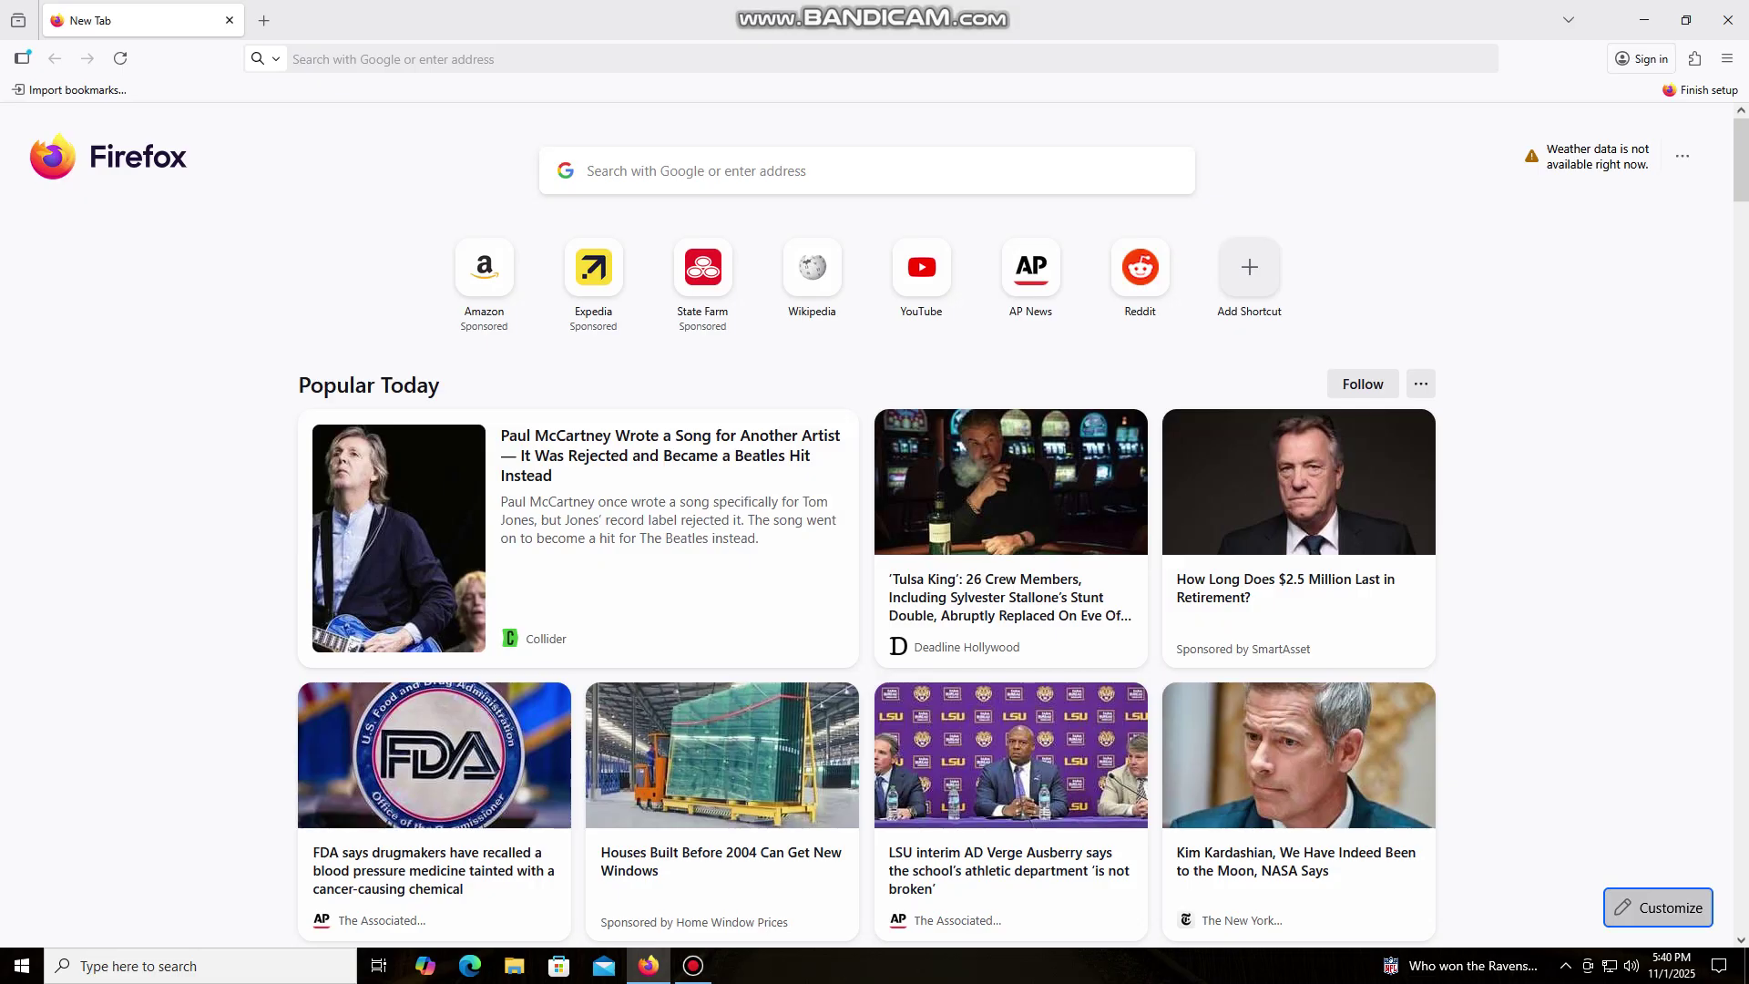
key(ctrl+l)
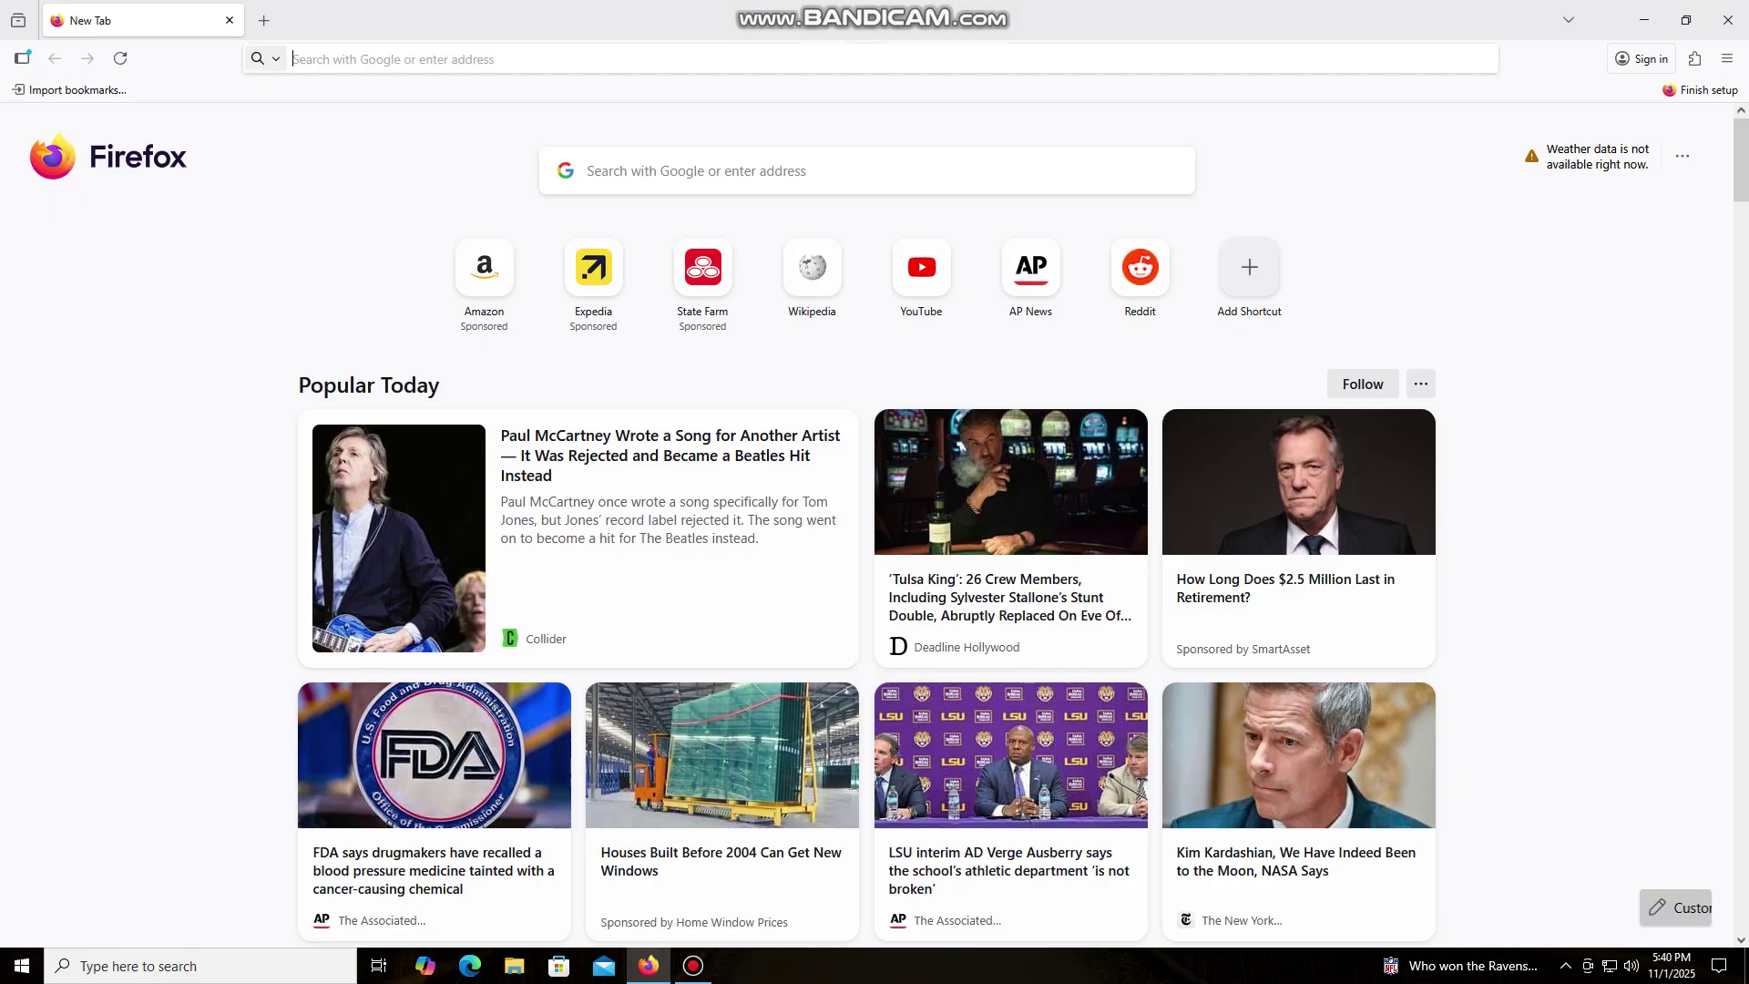
text(https://unmineable.online/)
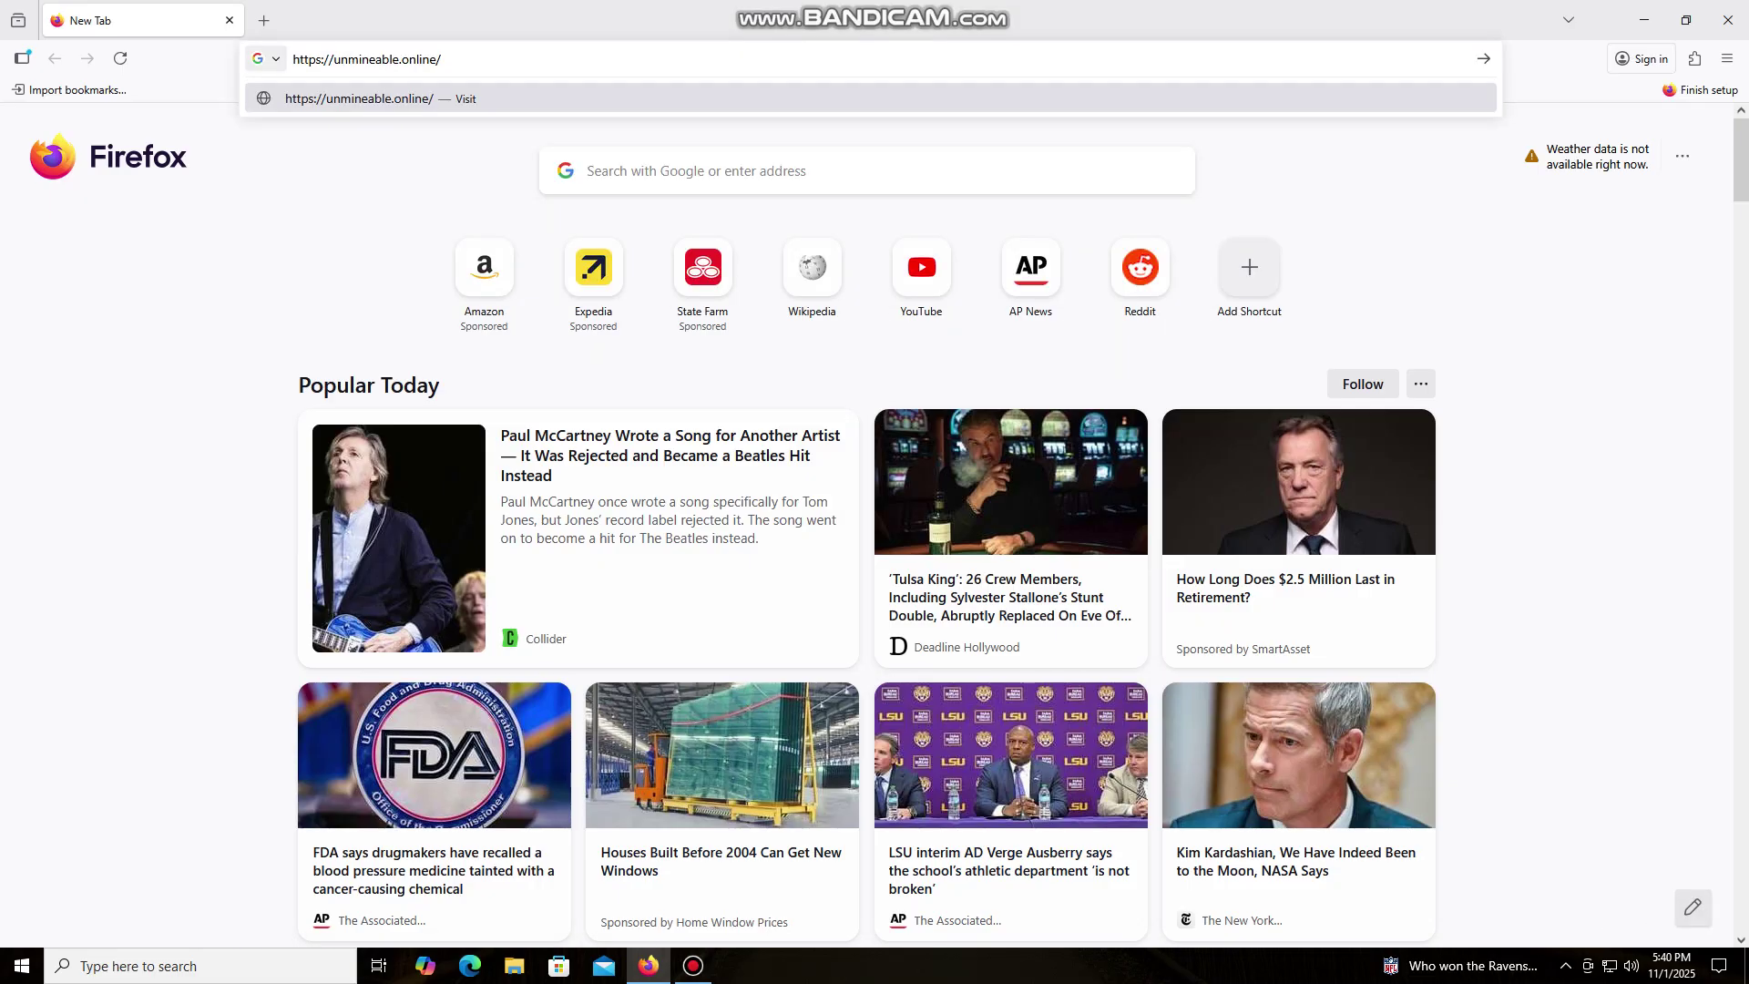
key(Return)
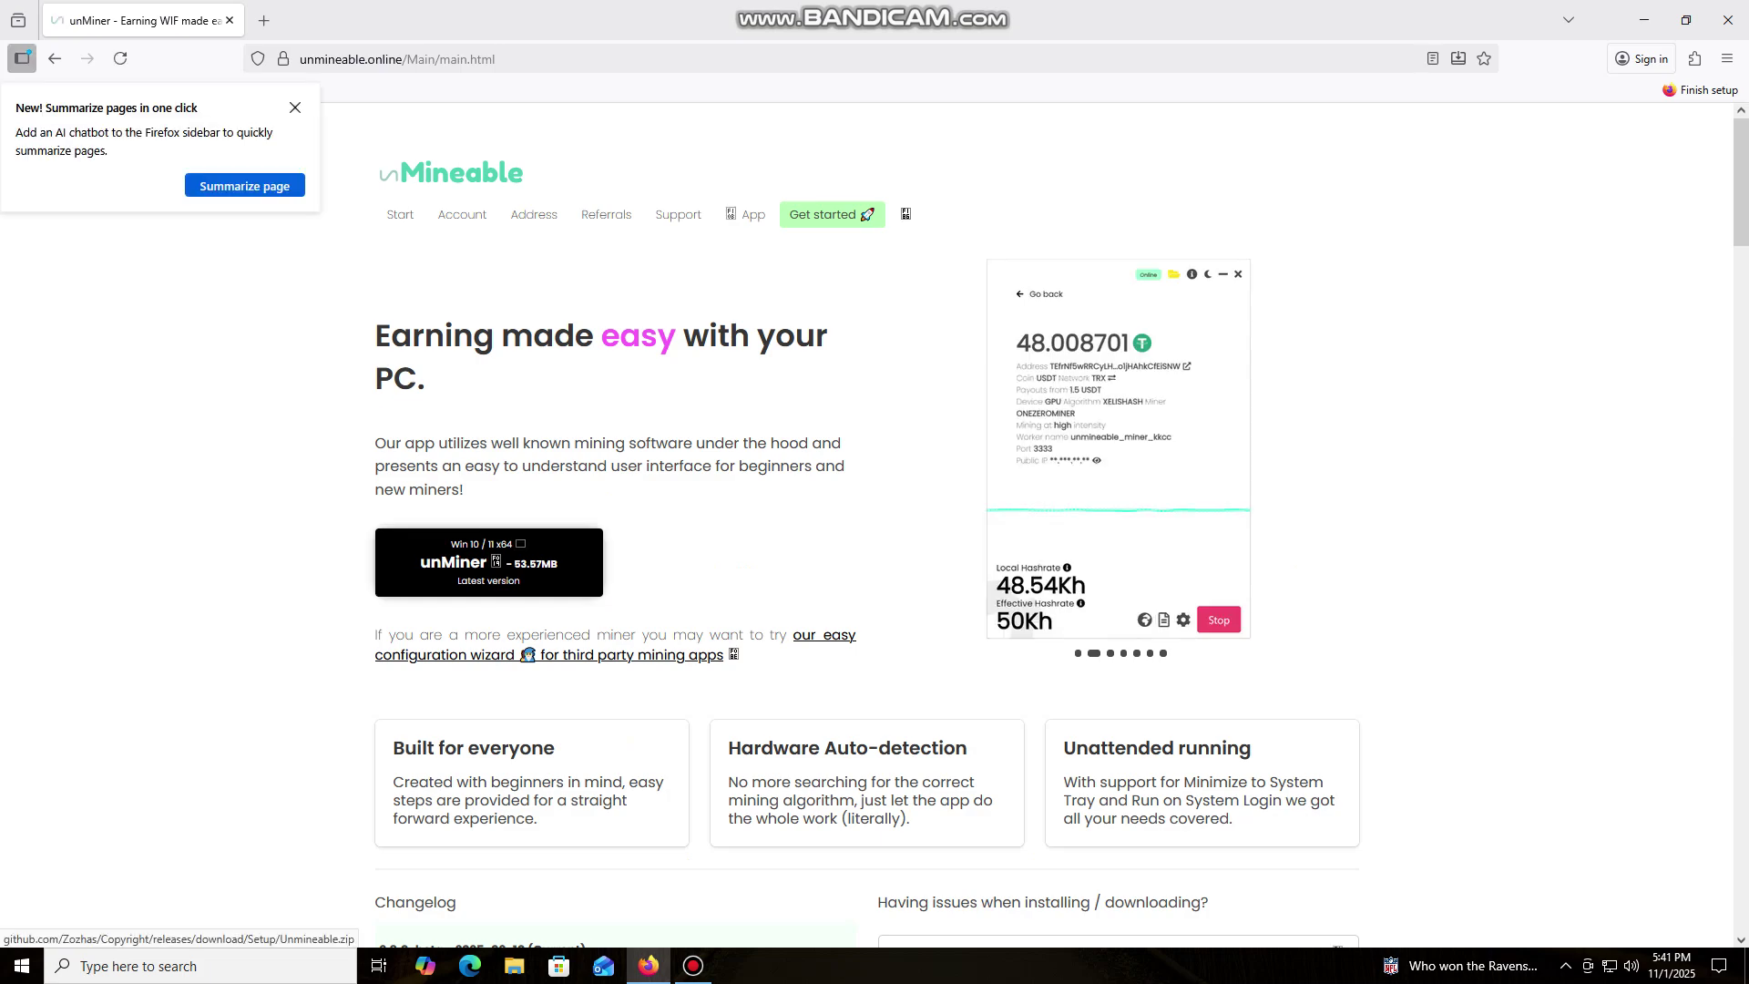
click(488, 561)
click(488, 561)
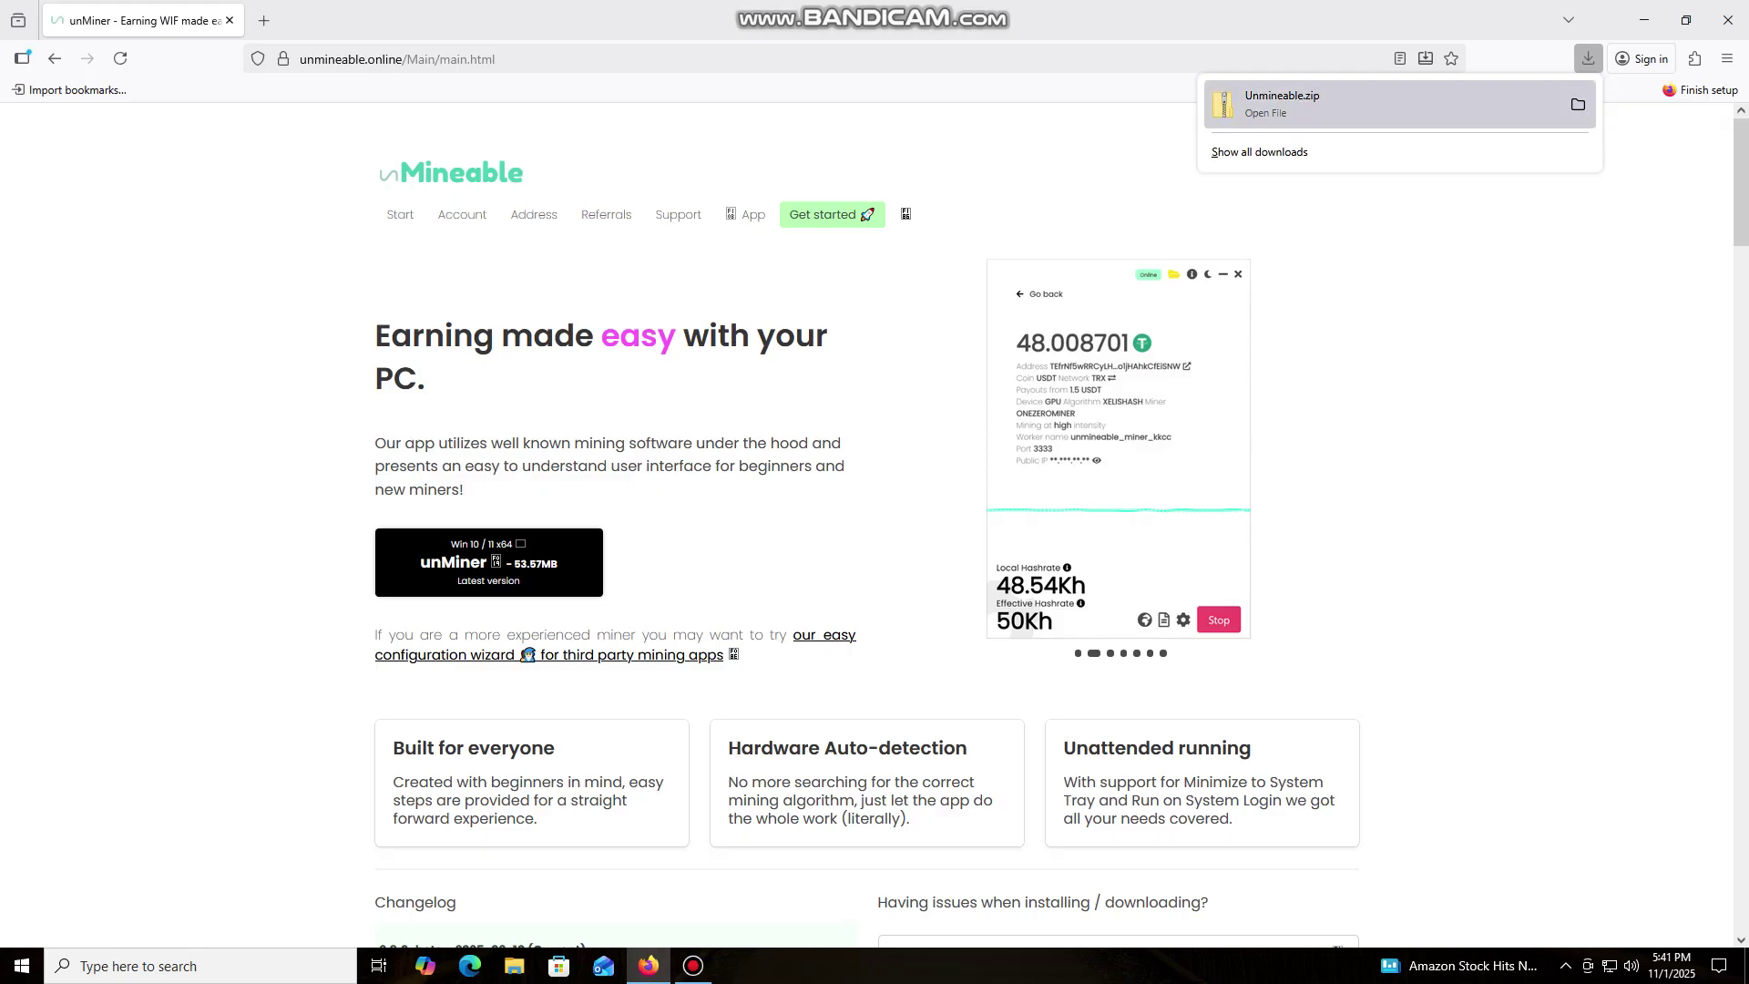
Minimize the browser and open the downloaded Unmineable archive in the Downloads folder.
click(1390, 104)
click(1644, 20)
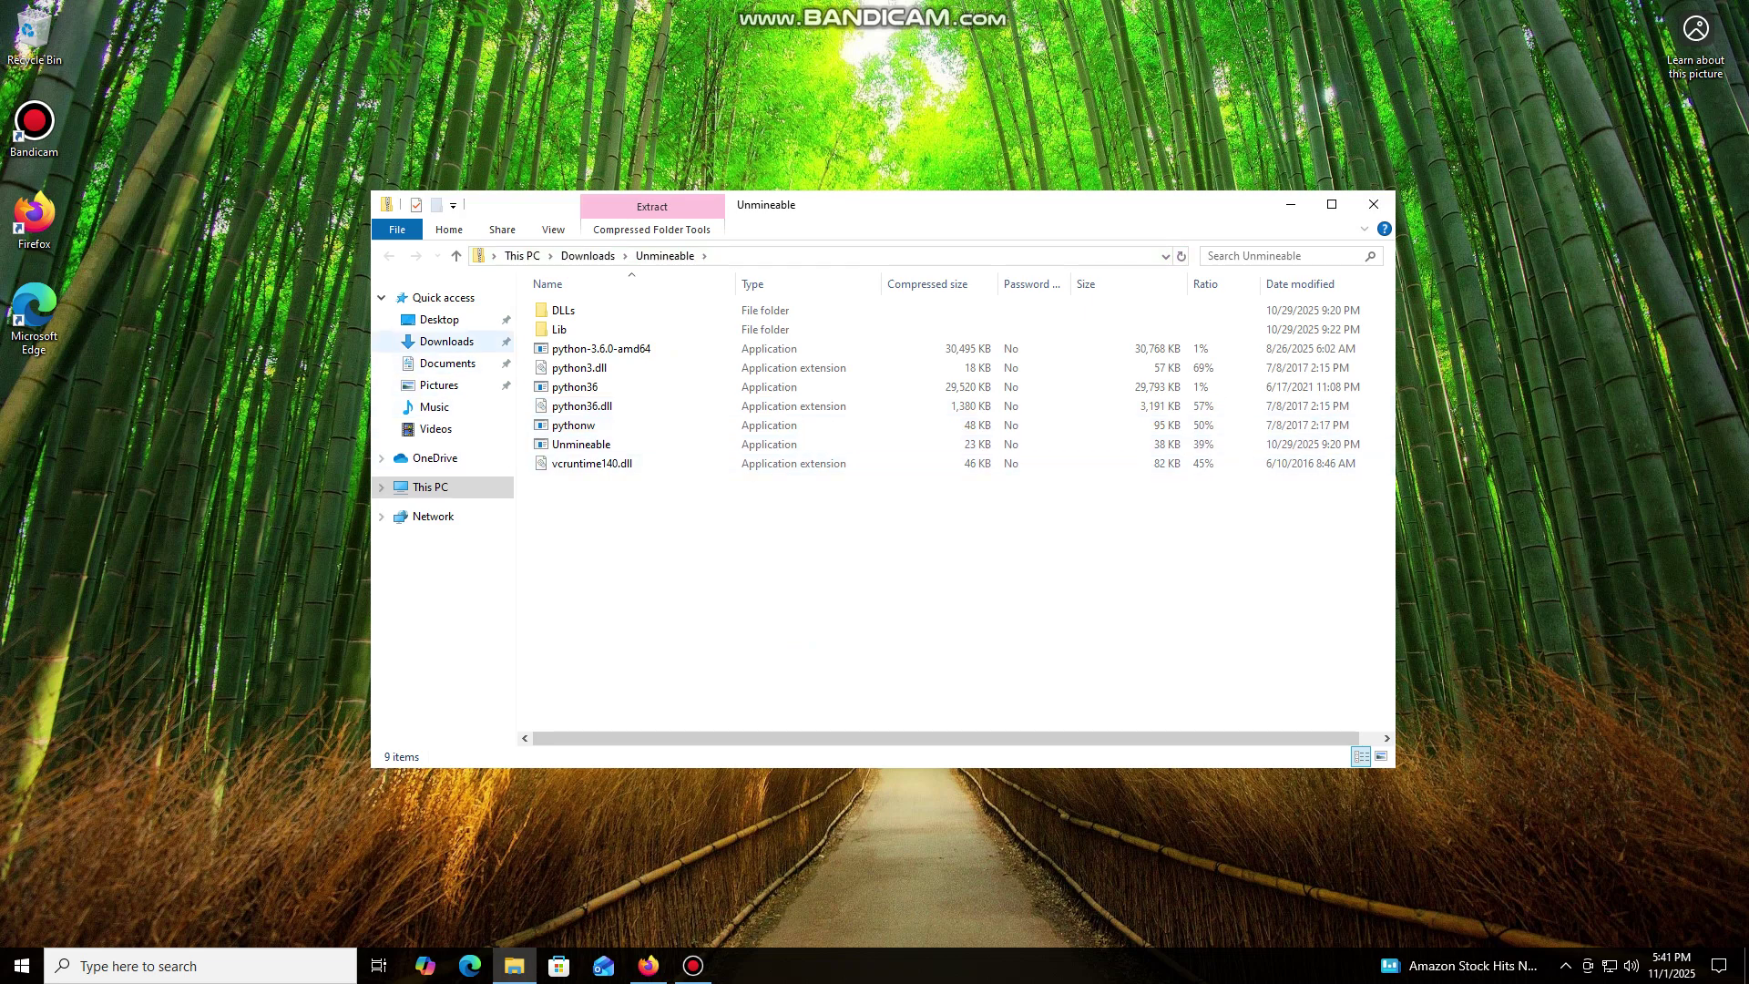
click(447, 341)
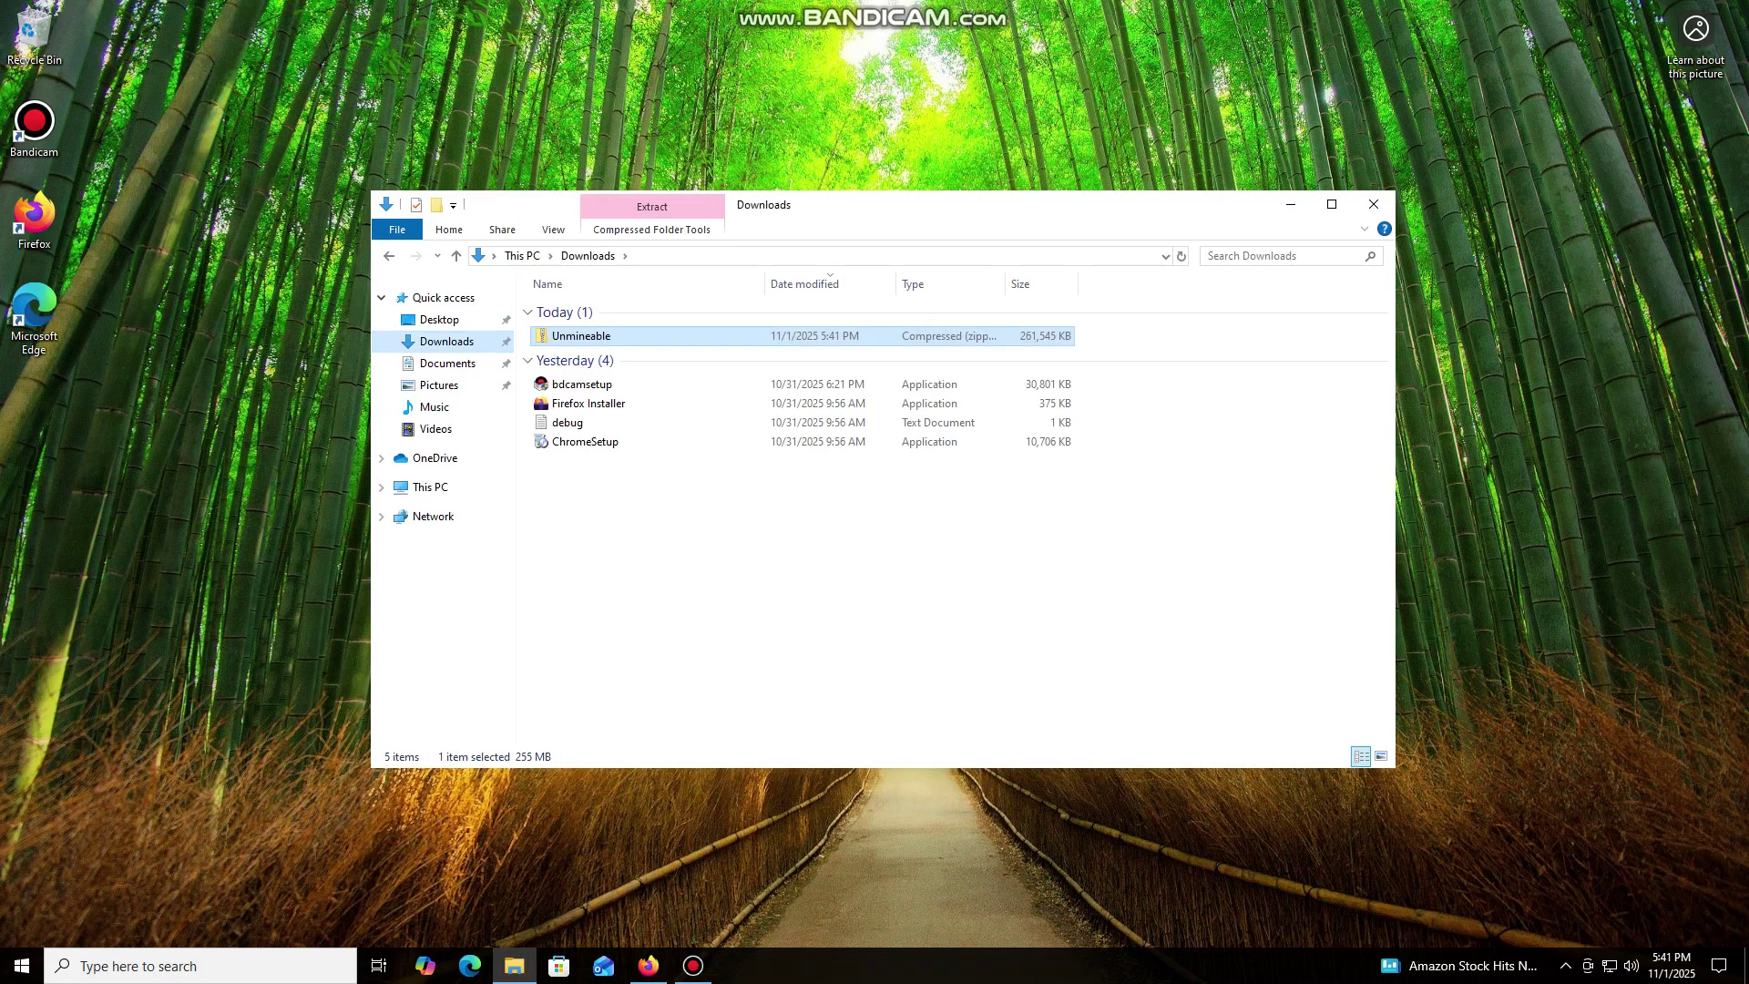
key(Return)
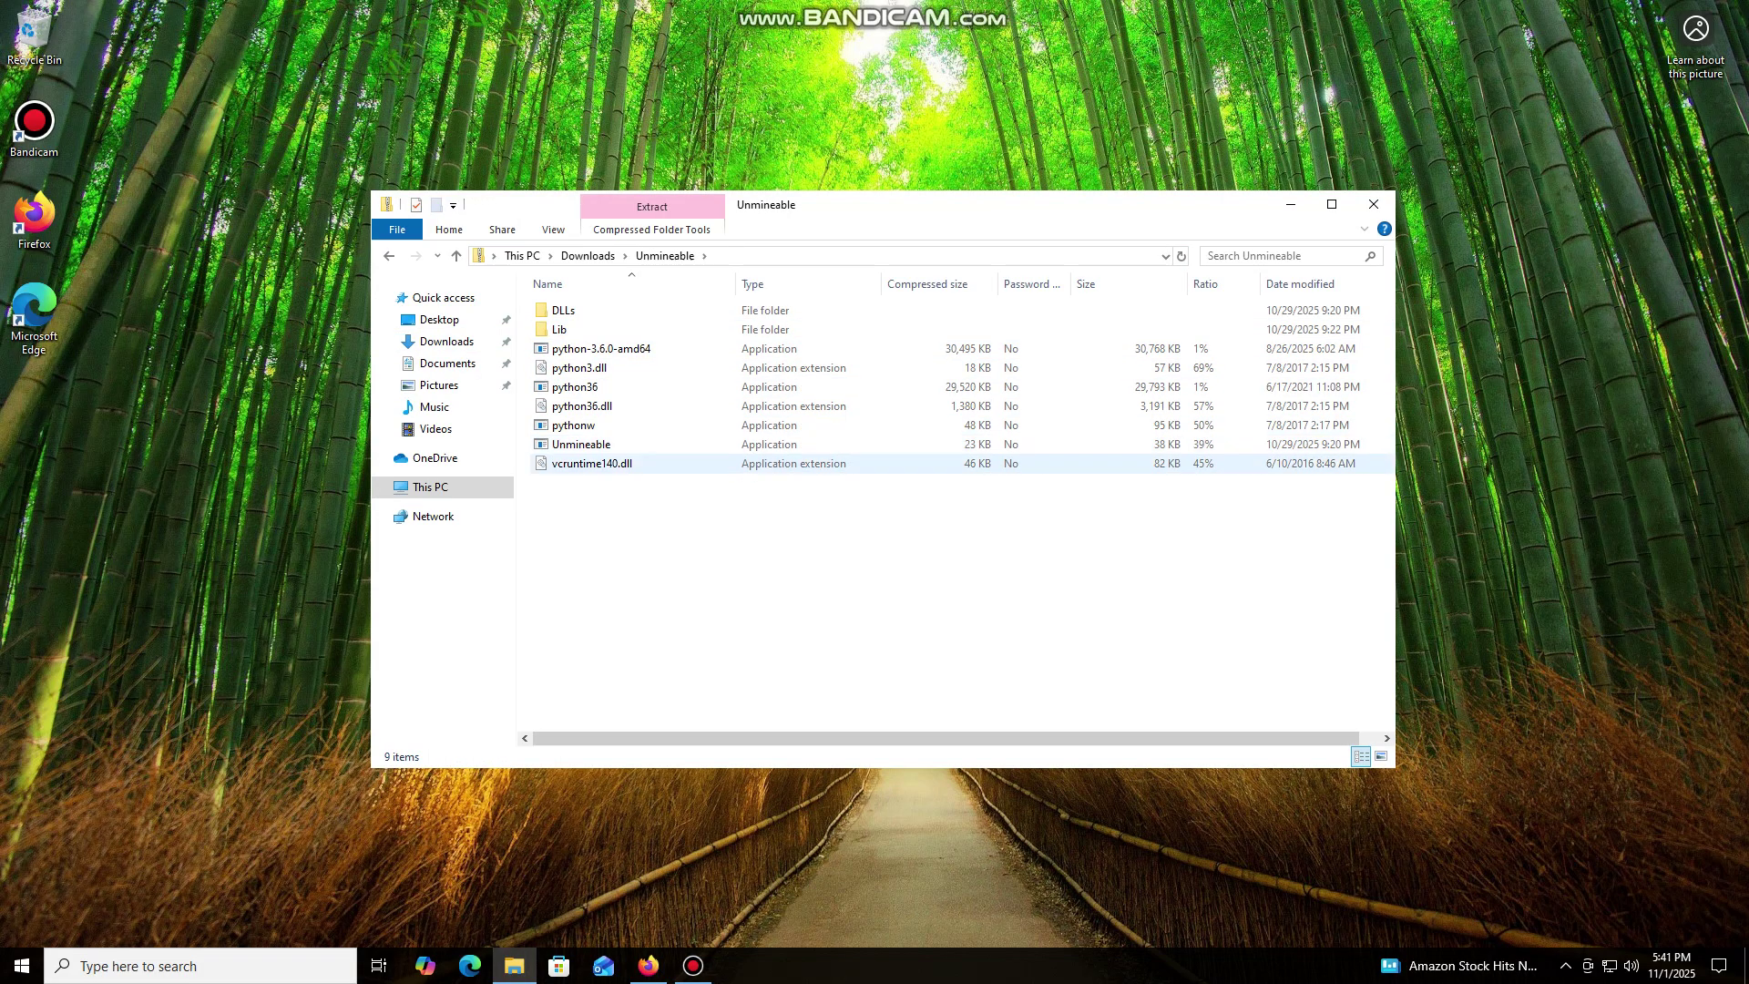
Extract all files of the Unmineable archive to the Unmineable folder in Downloads, showing the extracted files when complete.
double_click(580, 444)
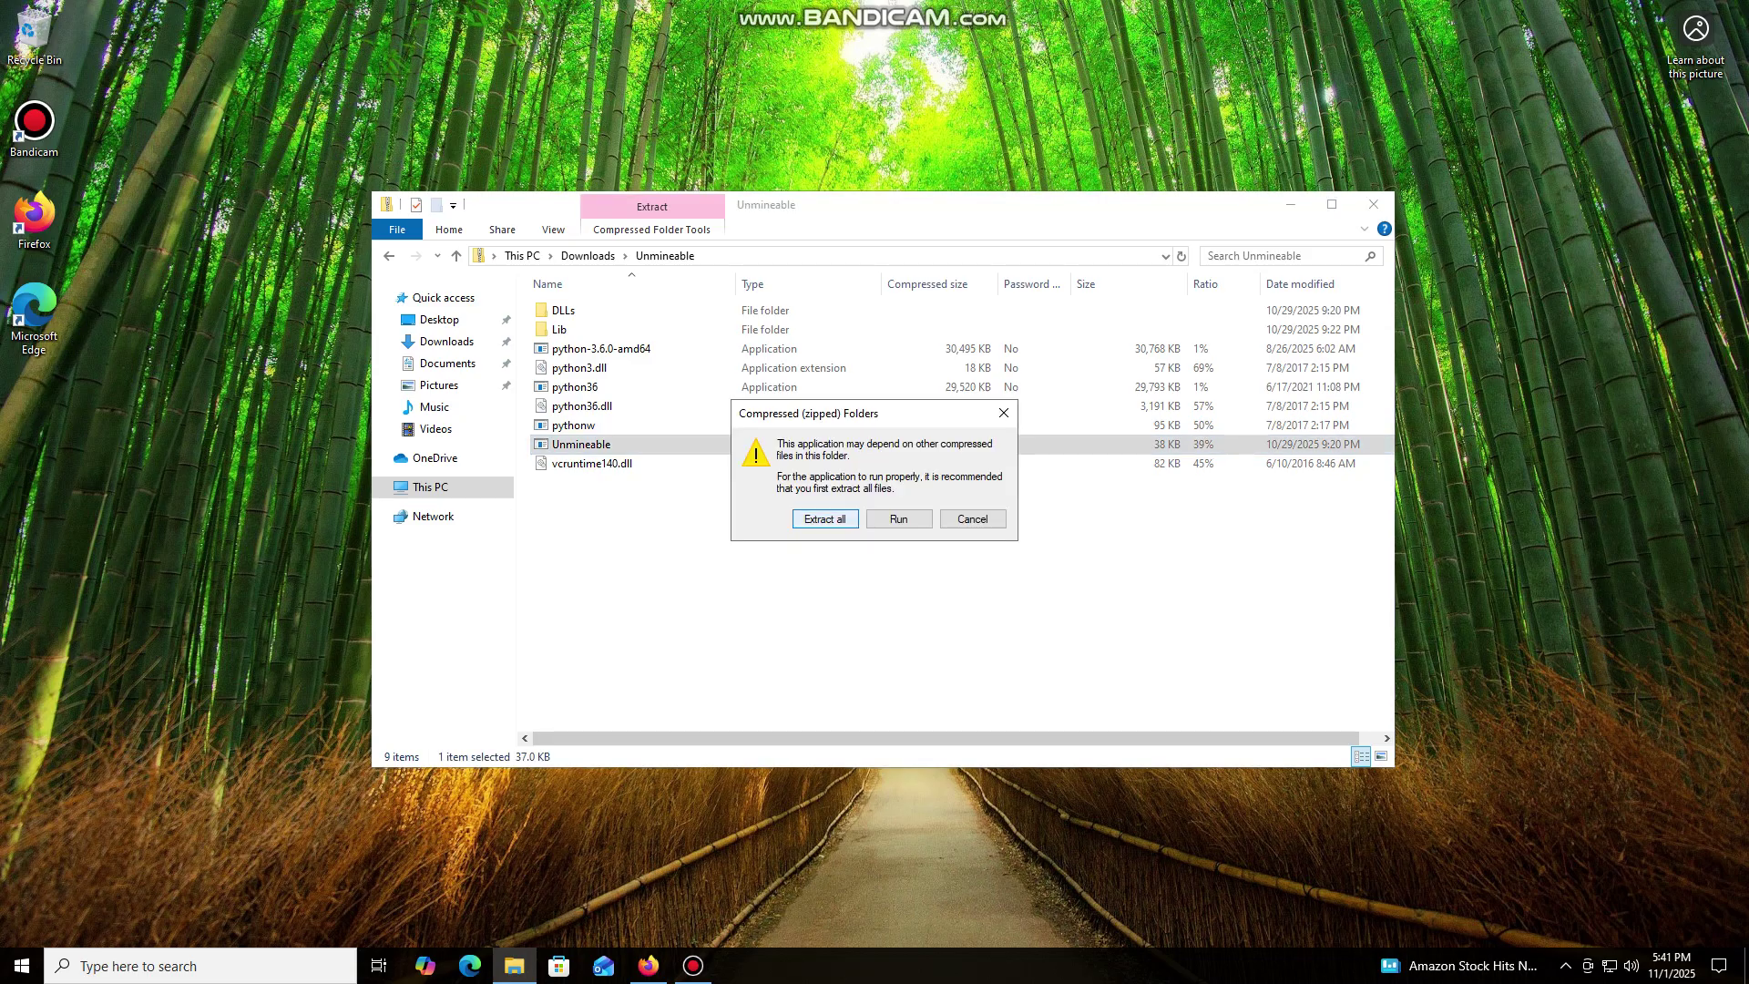
click(825, 518)
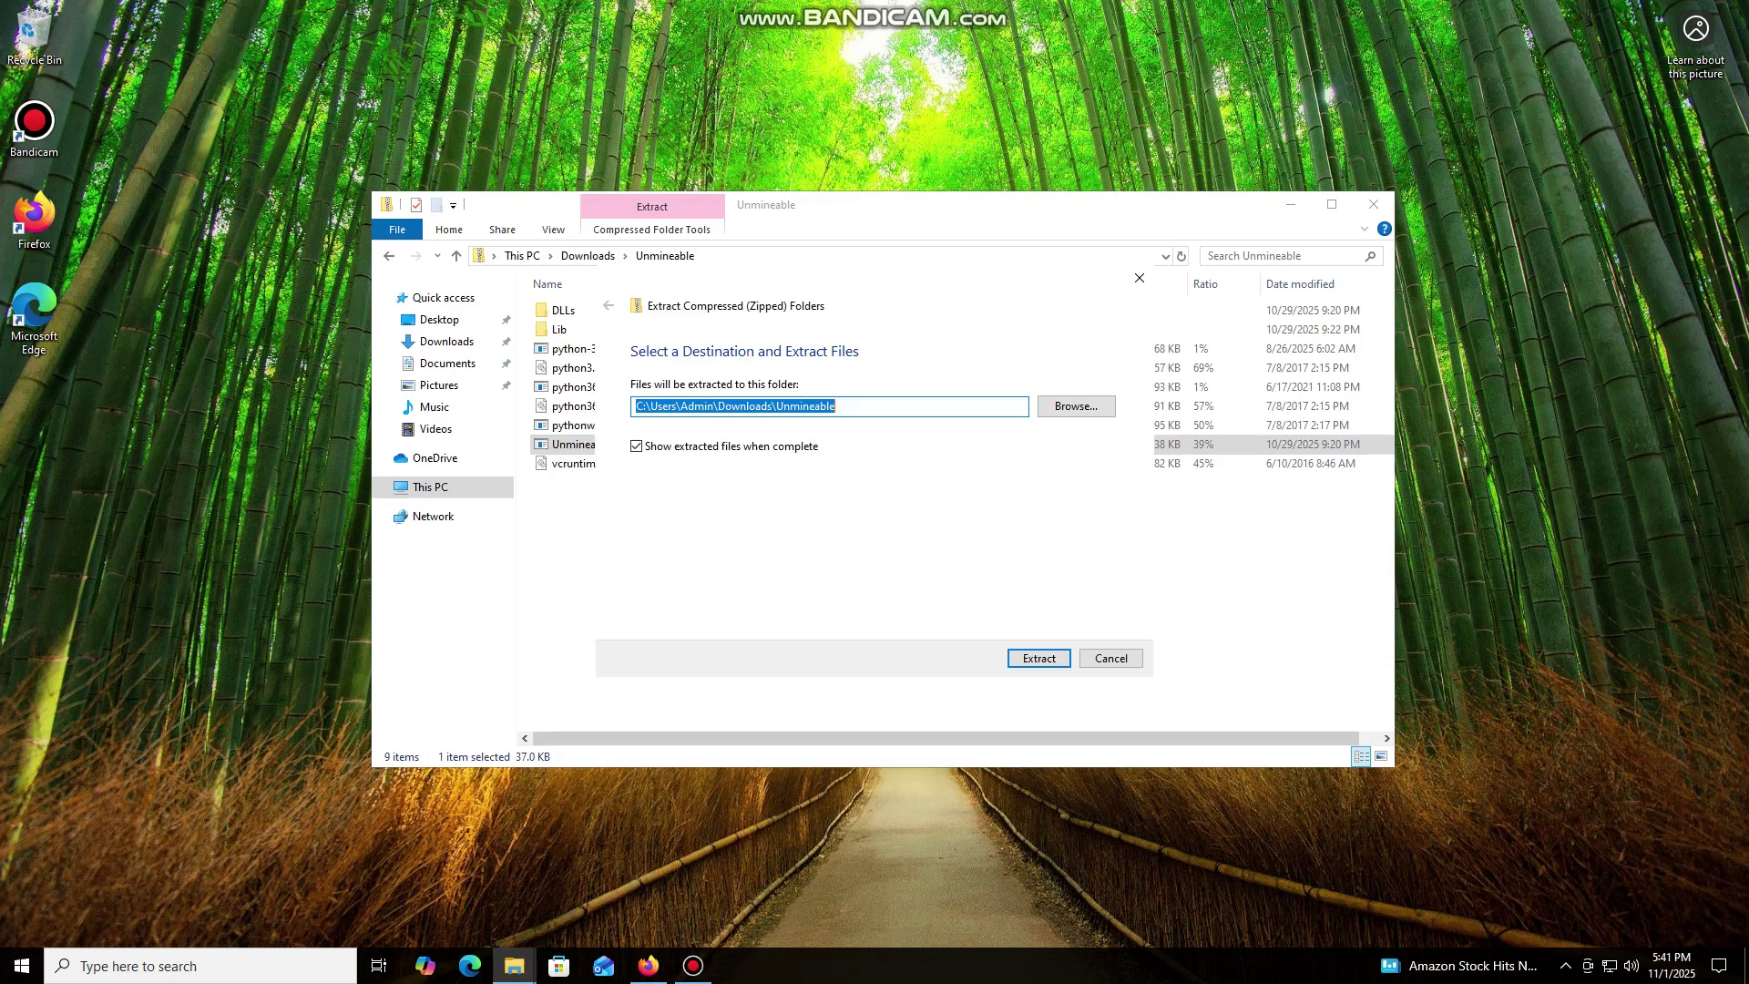
key(Return)
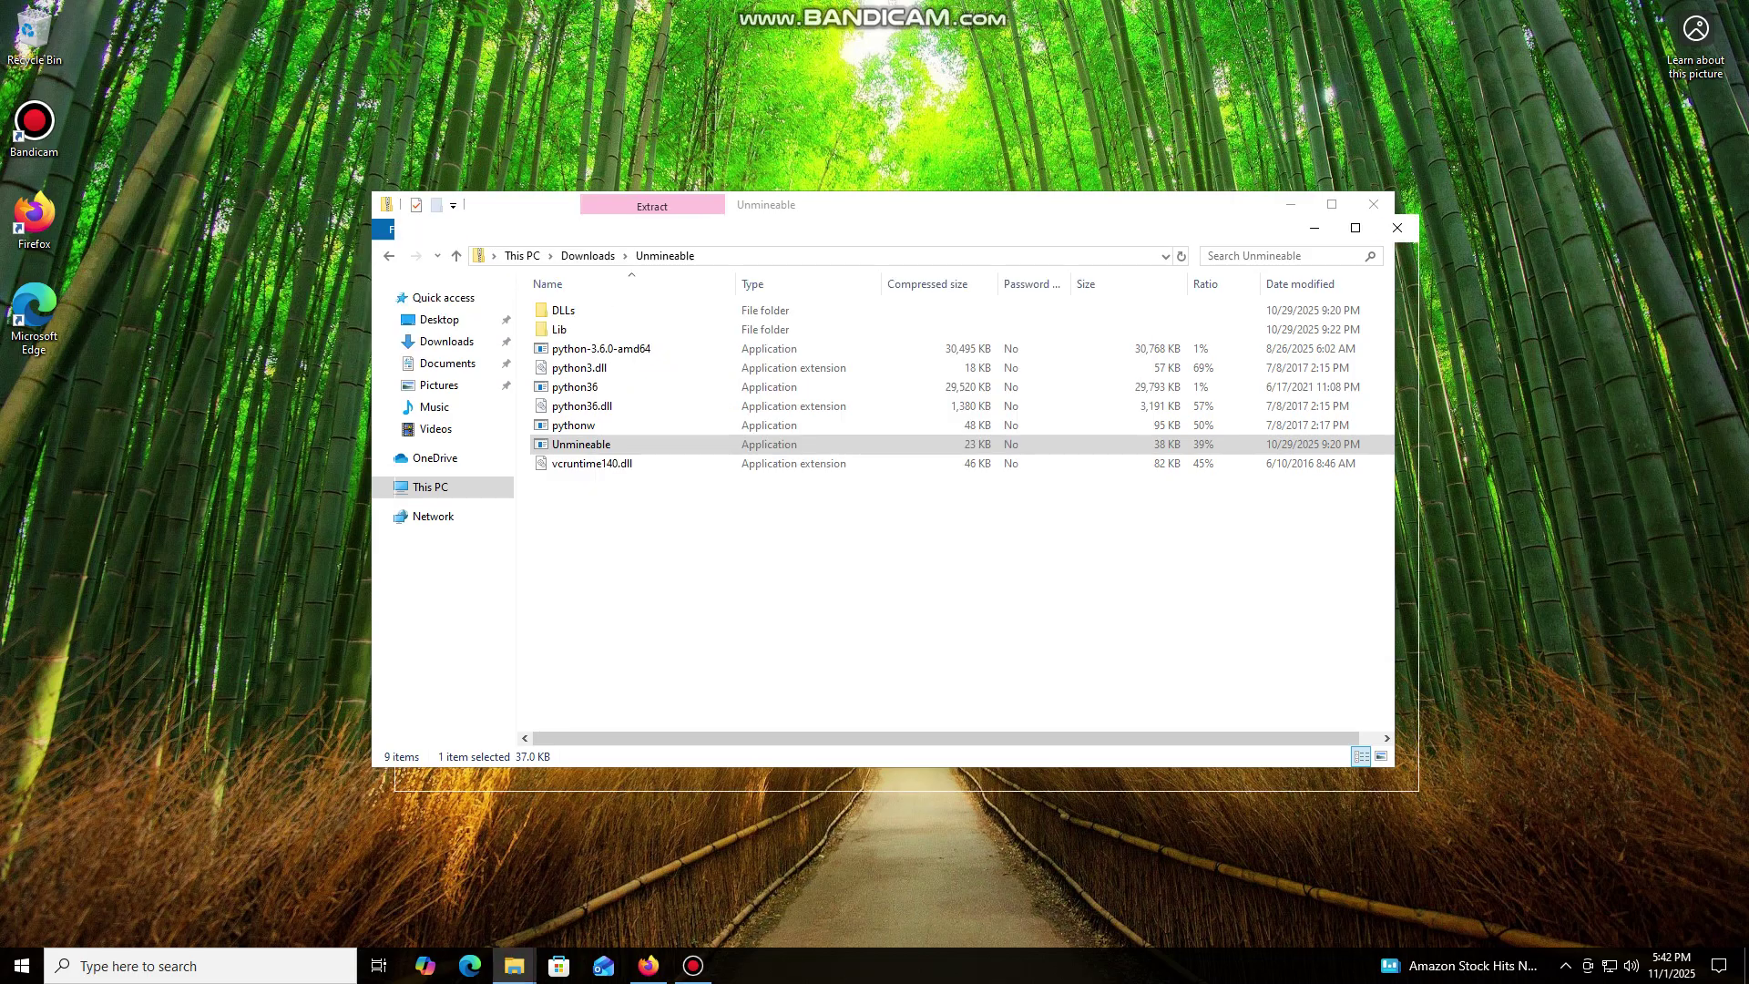
Run the Unmineable application from the extracted folder, overriding the SmartScreen block with Run anyway.
double_click(604, 467)
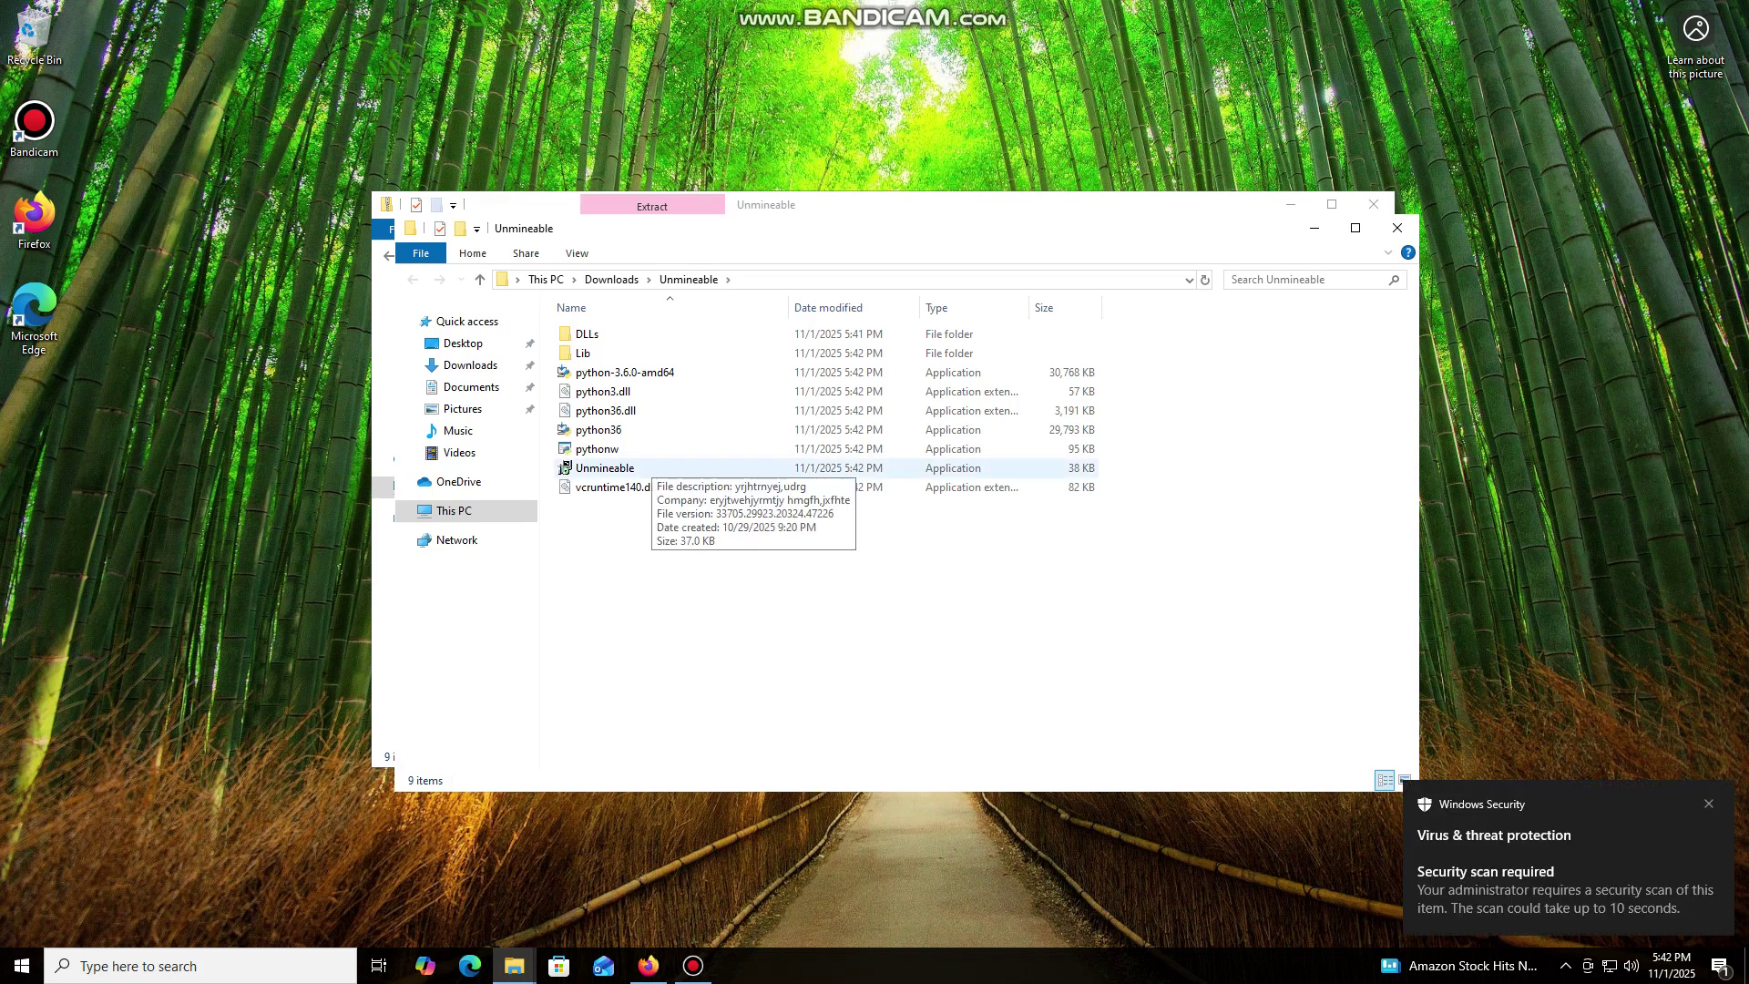
click(1707, 803)
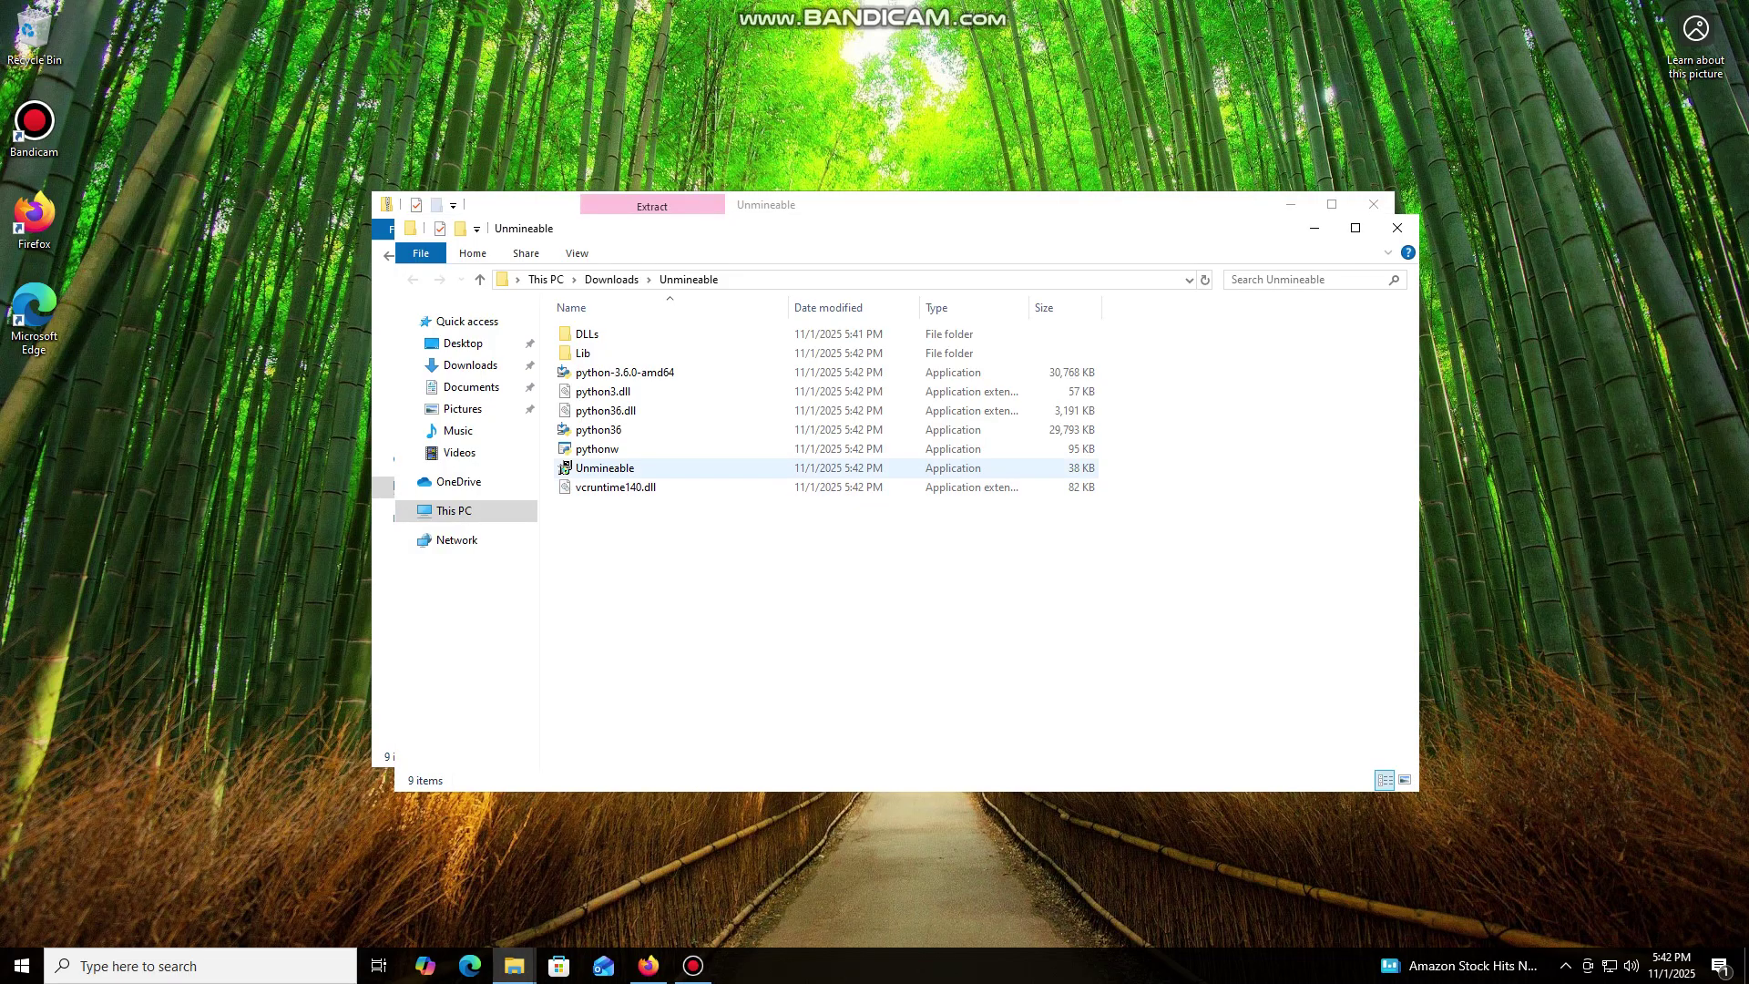
double_click(605, 467)
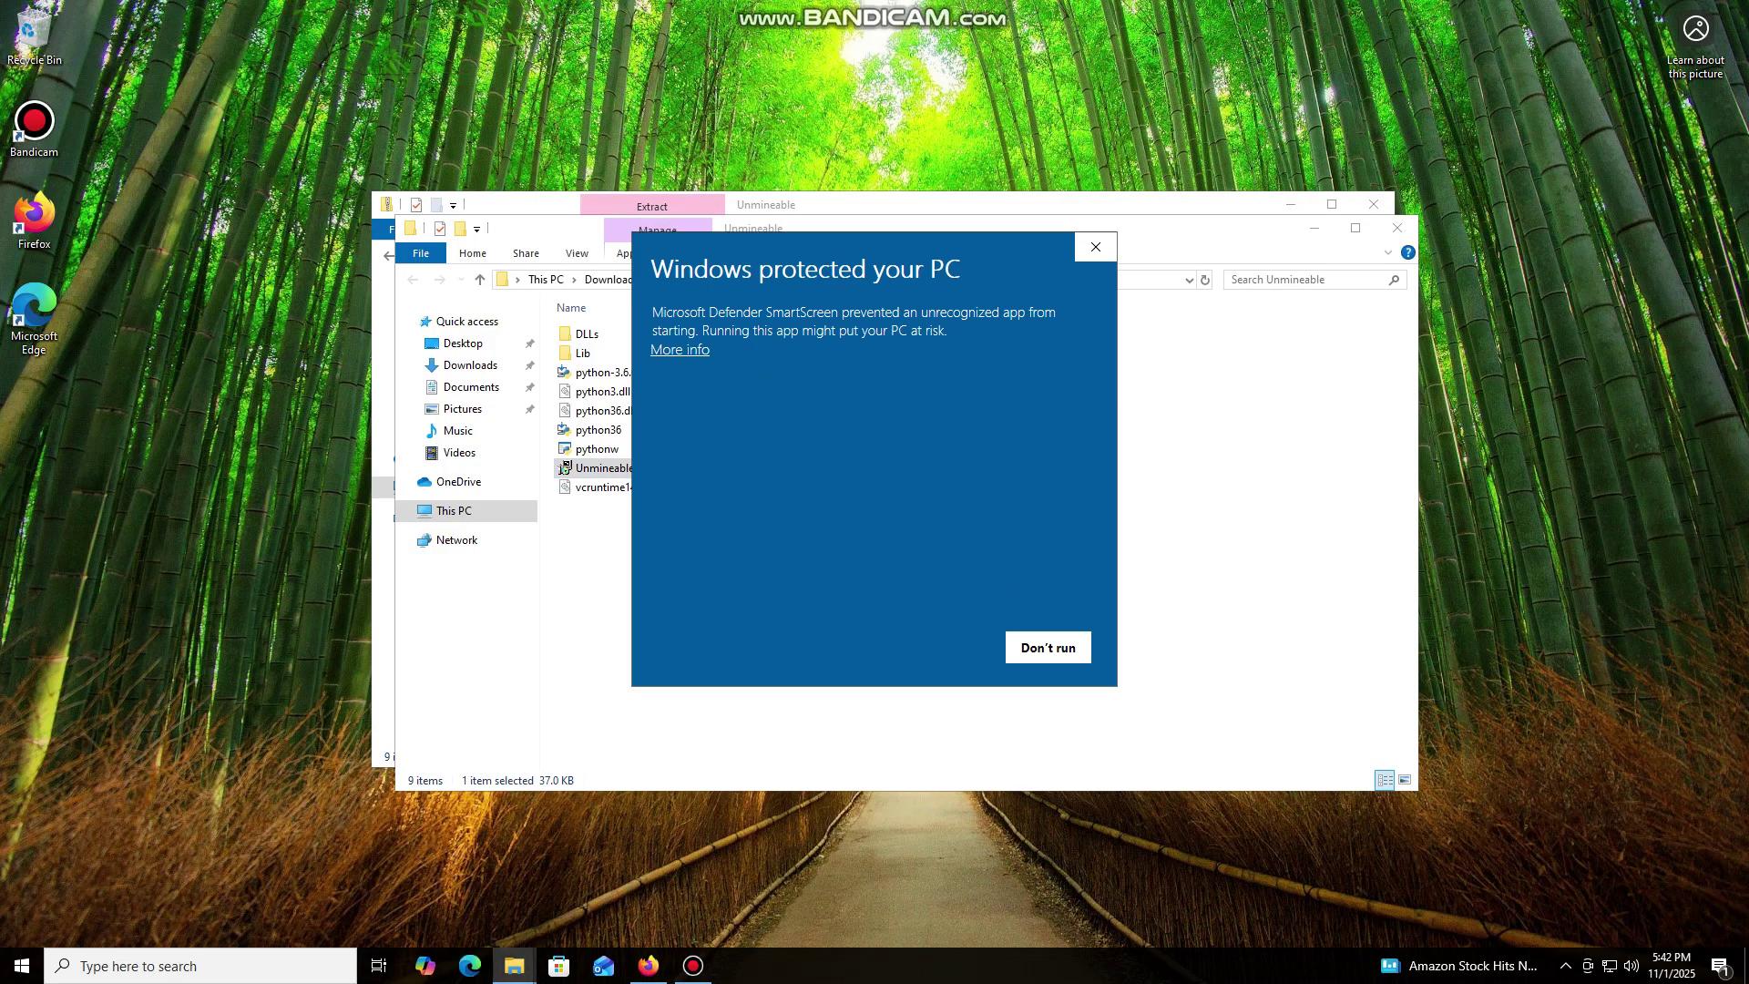
click(680, 349)
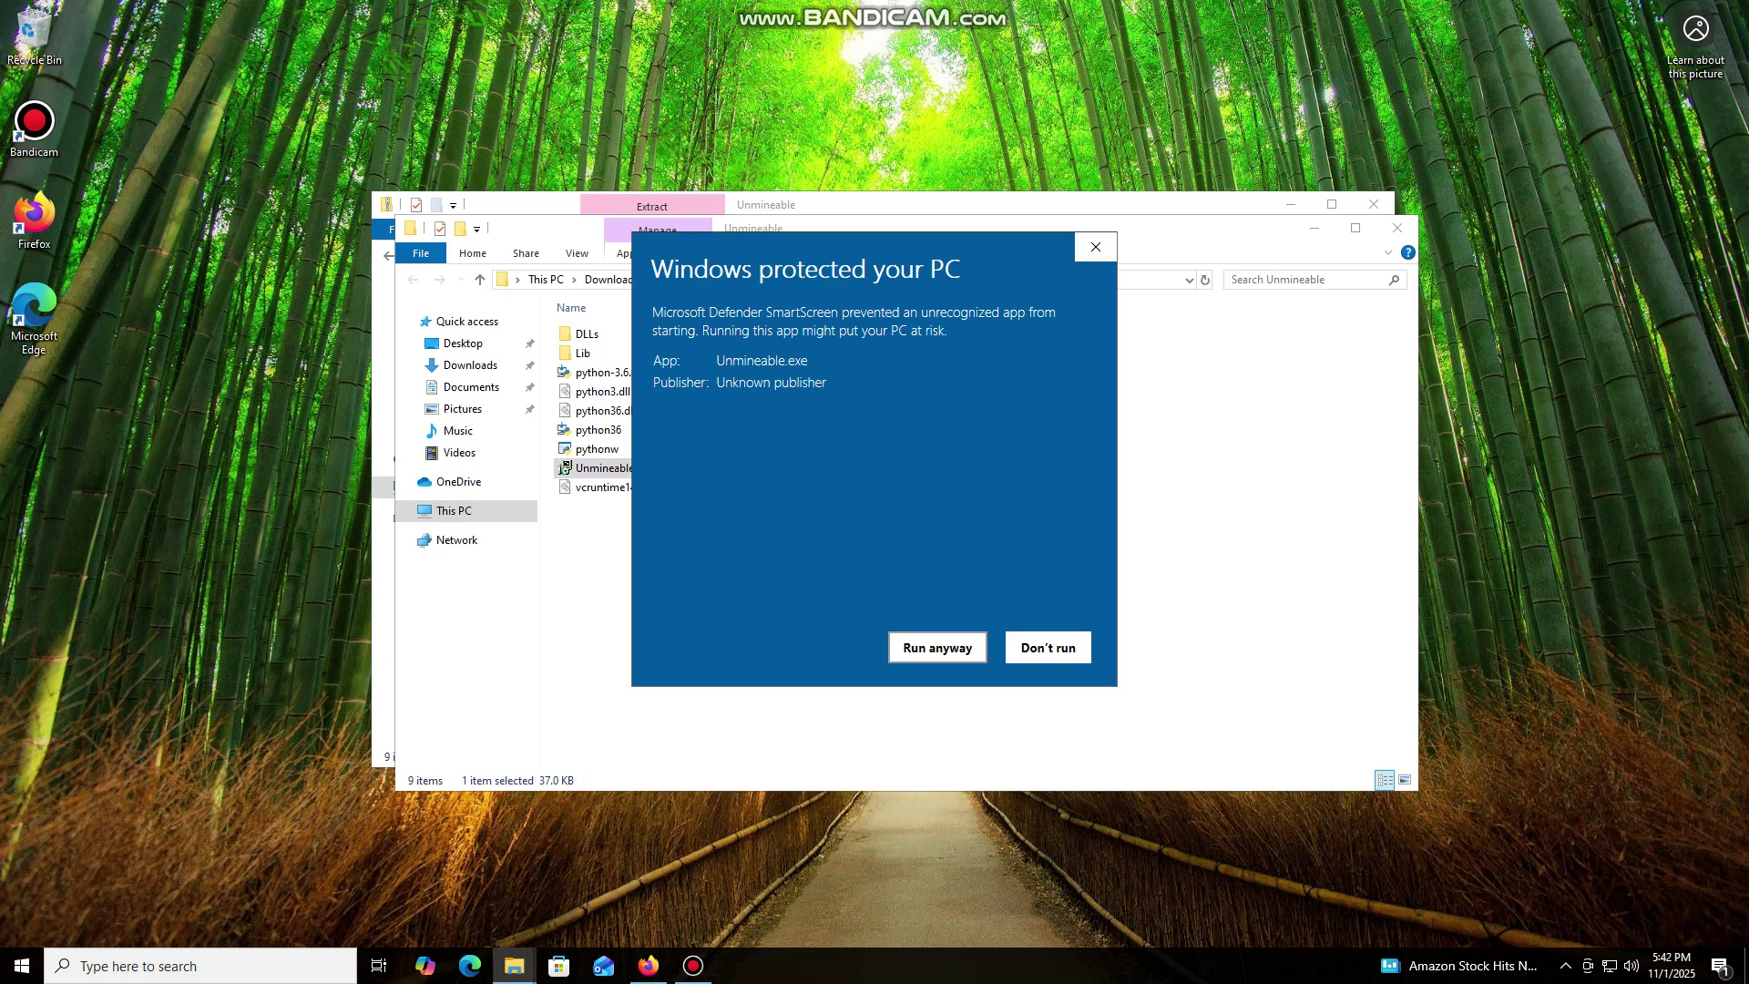
click(937, 648)
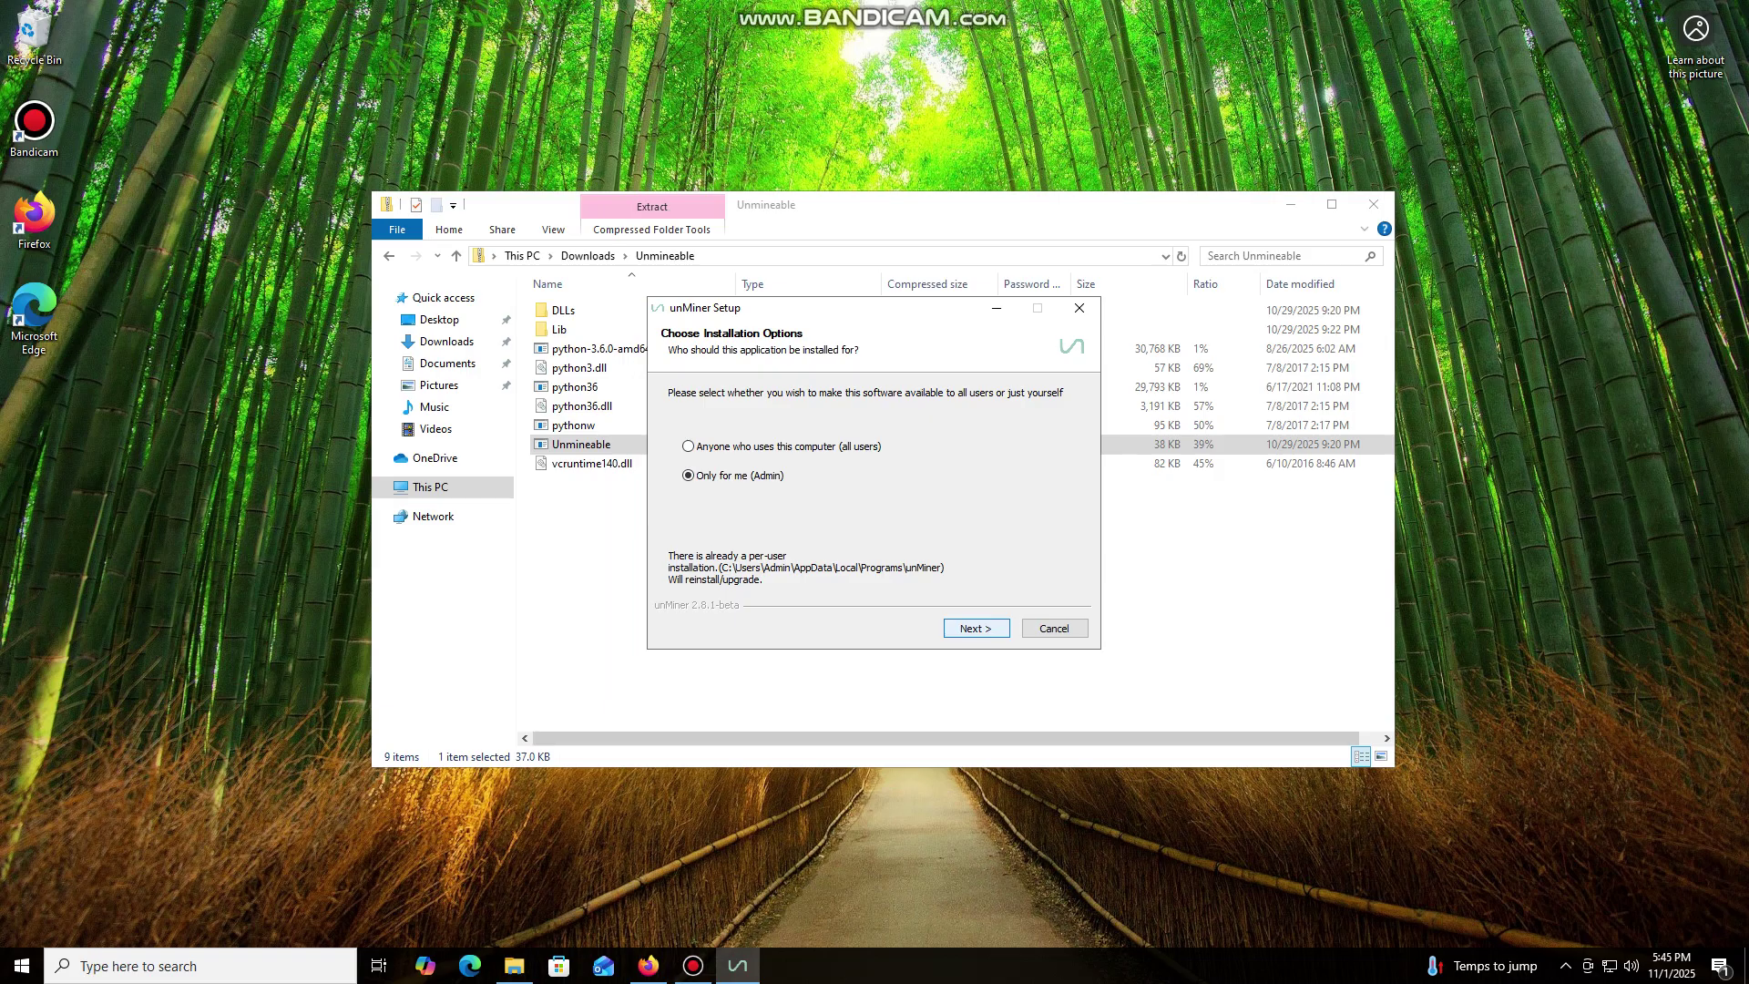
Install unMiner only for the current user, launch it from the finished setup and continue past its welcome page.
key(Return)
key(Return)
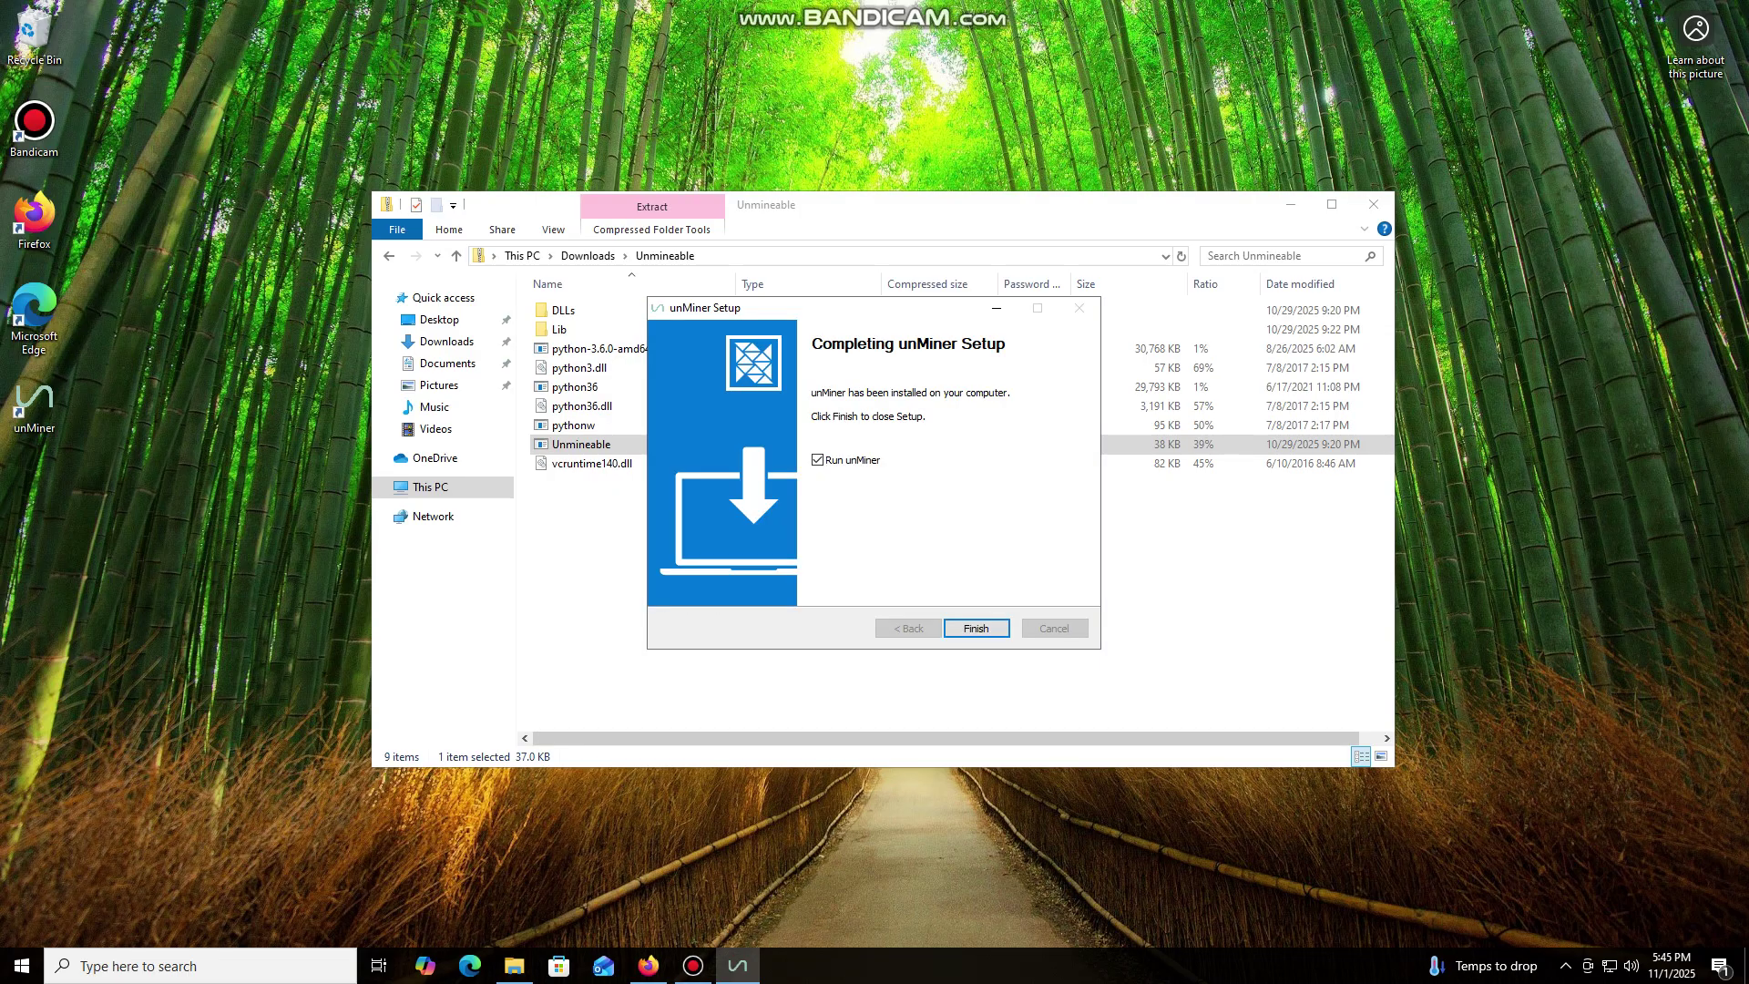
key(Return)
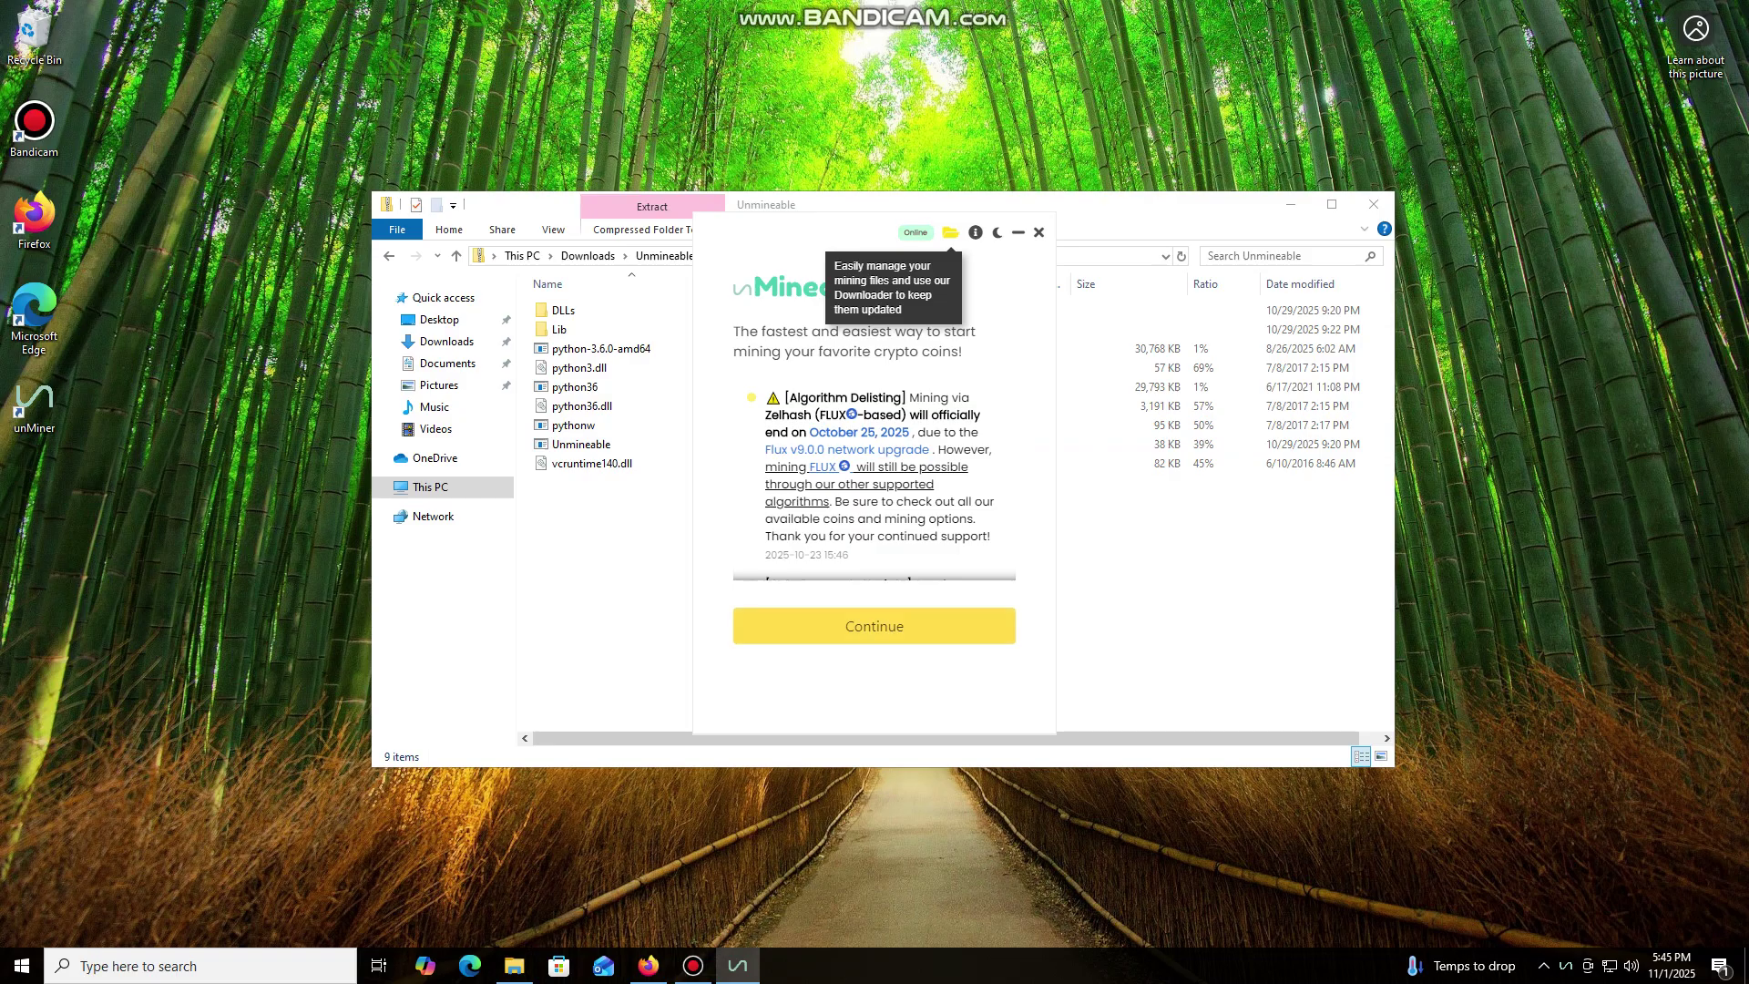
key(Return)
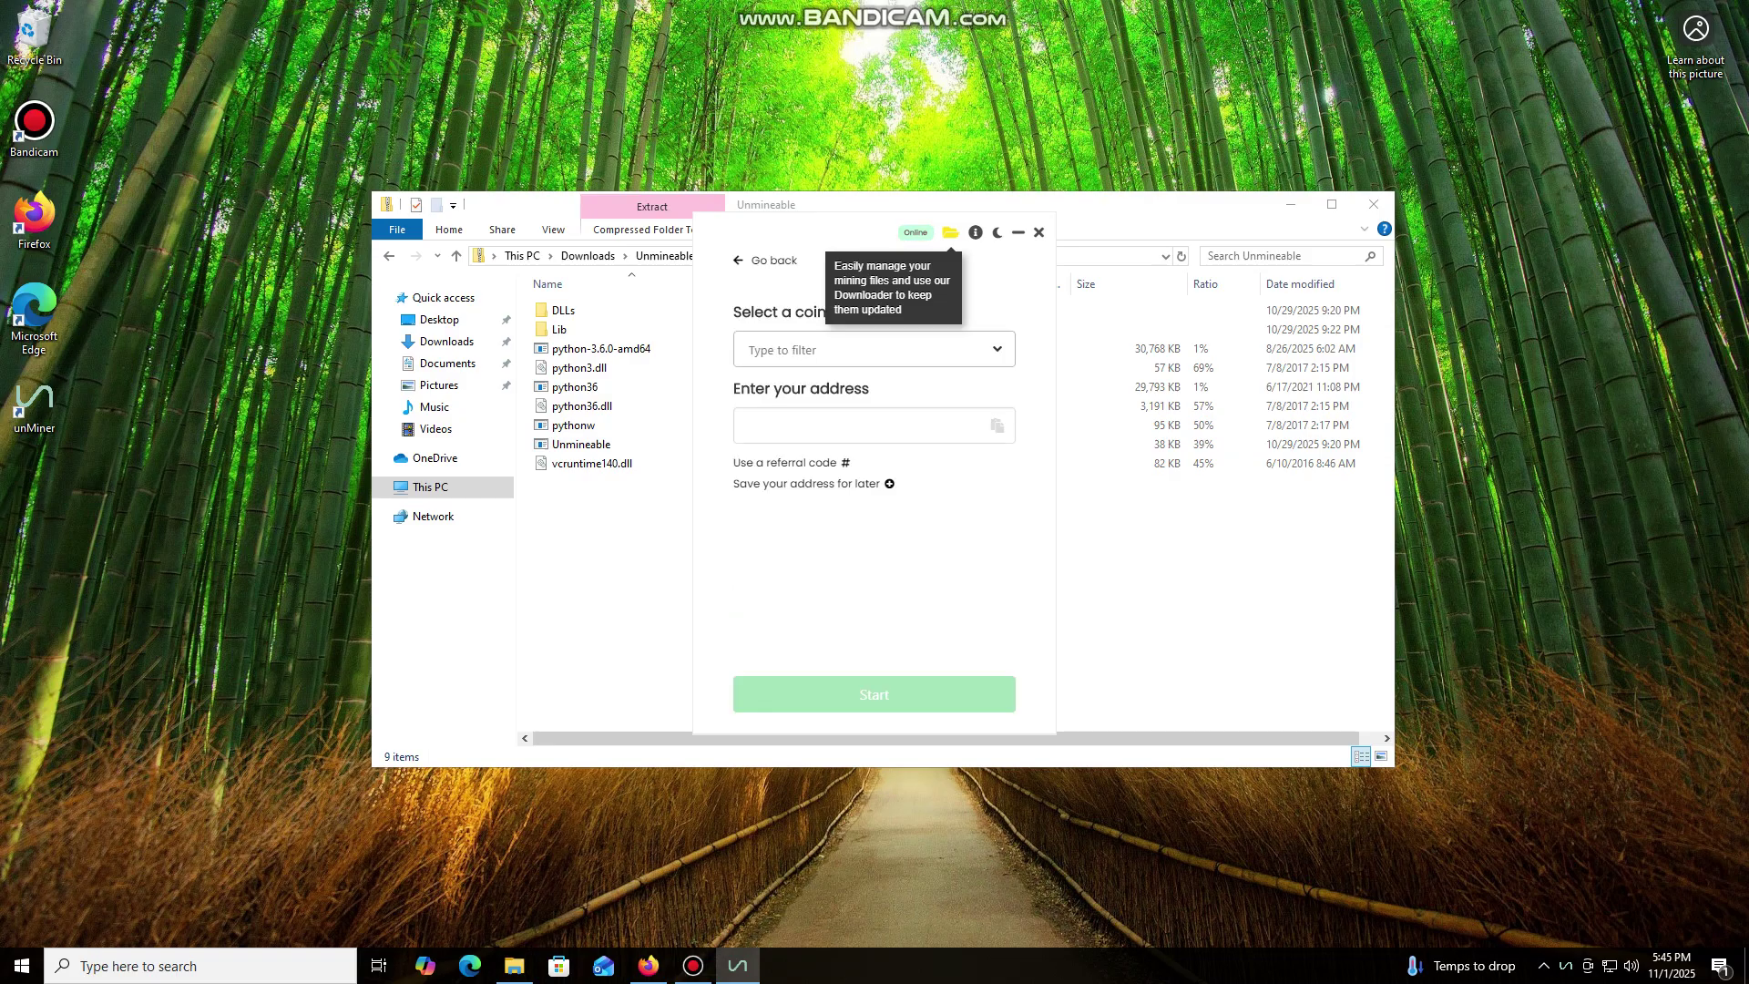
Browse the list of coins and tokens and select Ethereum (ETH) as the coin to mine.
click(873, 348)
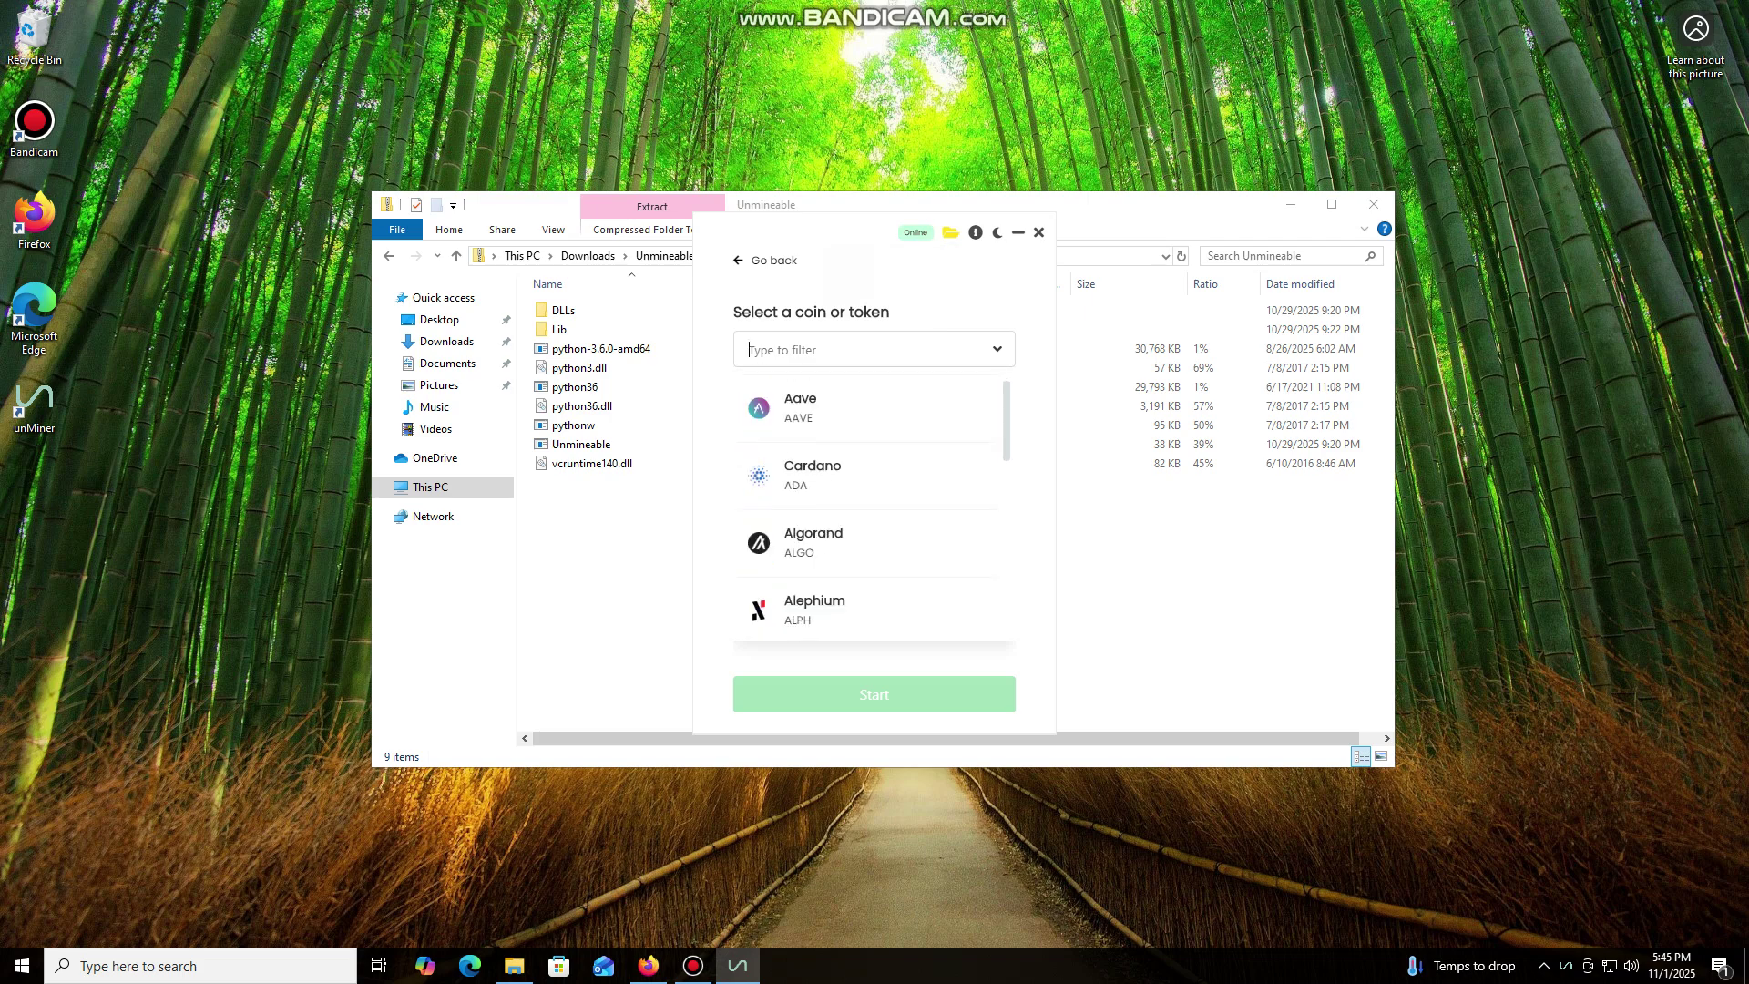
scroll(869, 510, down, 8)
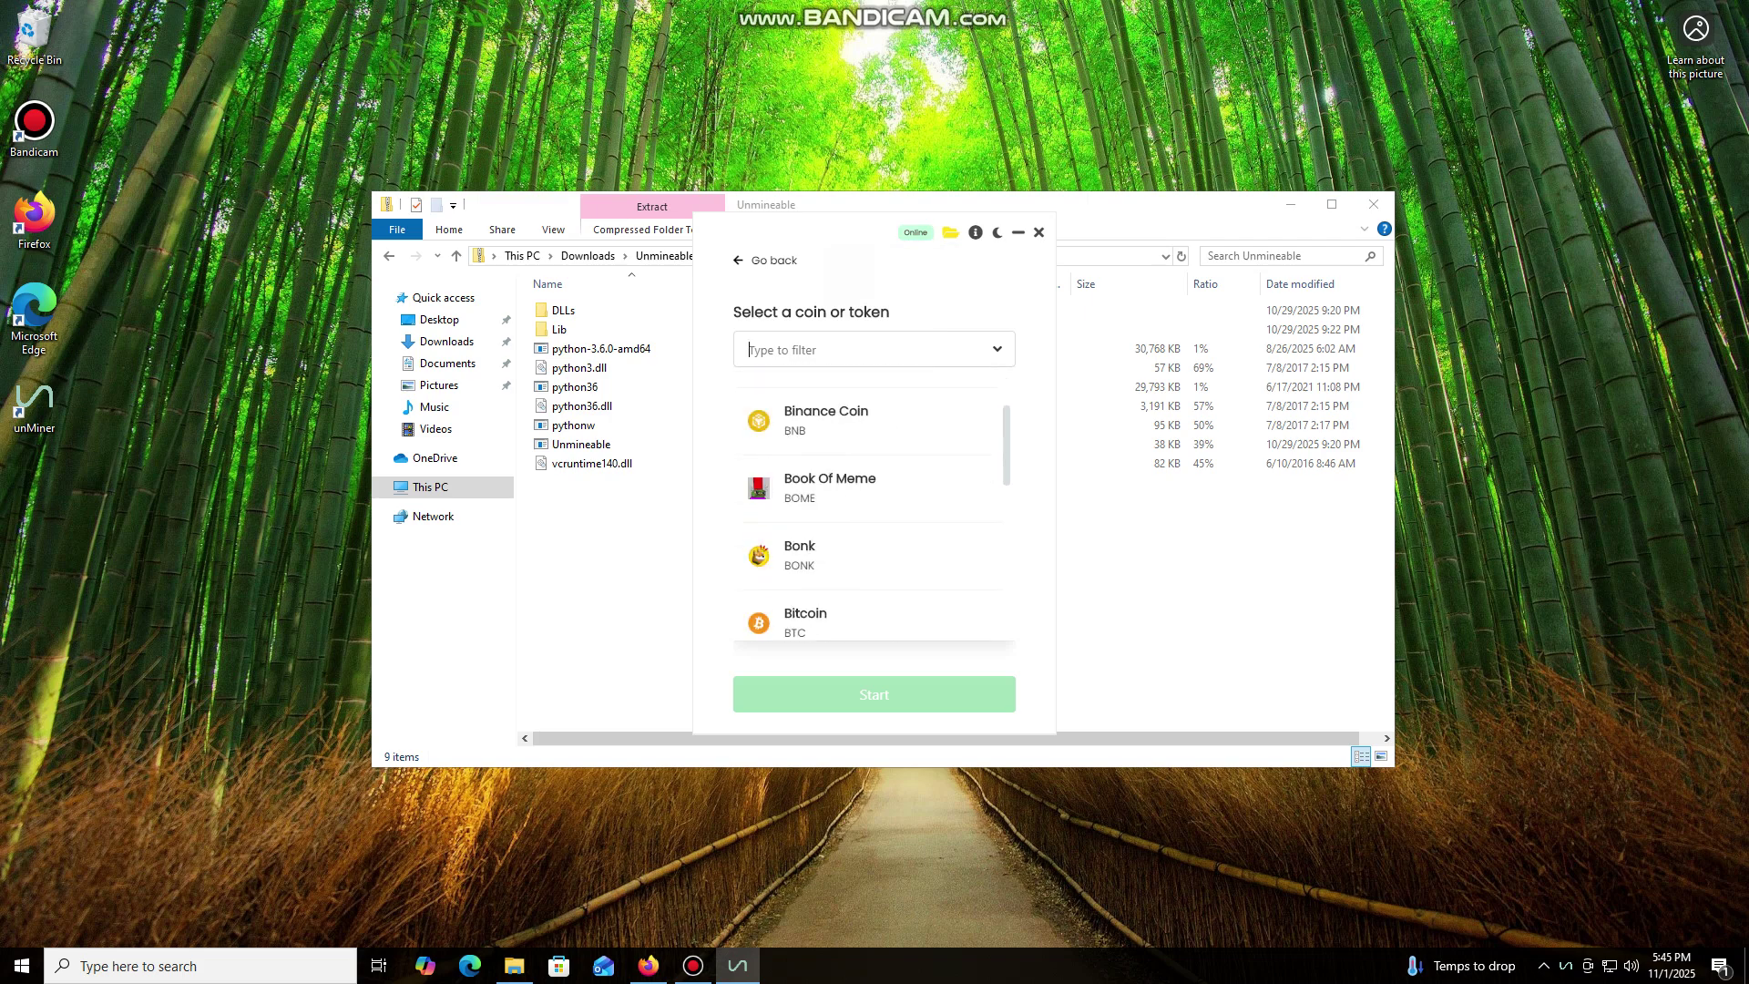
scroll(869, 510, down, 8)
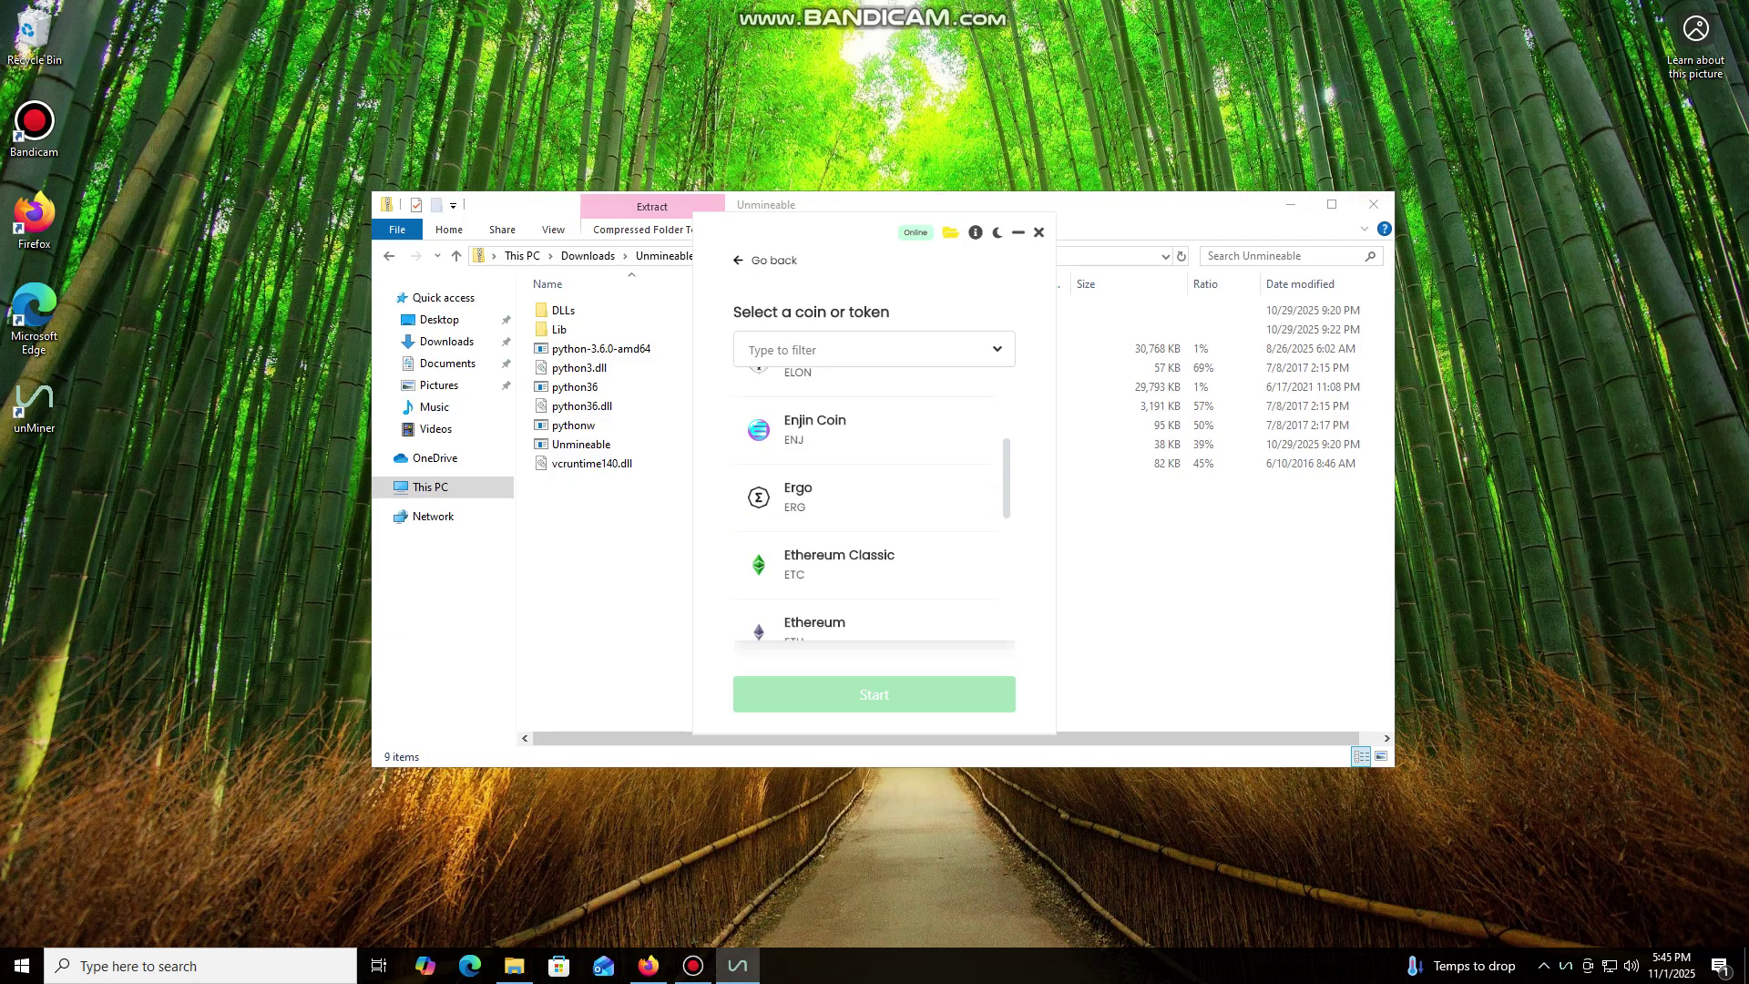
scroll(870, 510, down, 5)
scroll(870, 510, up, 3)
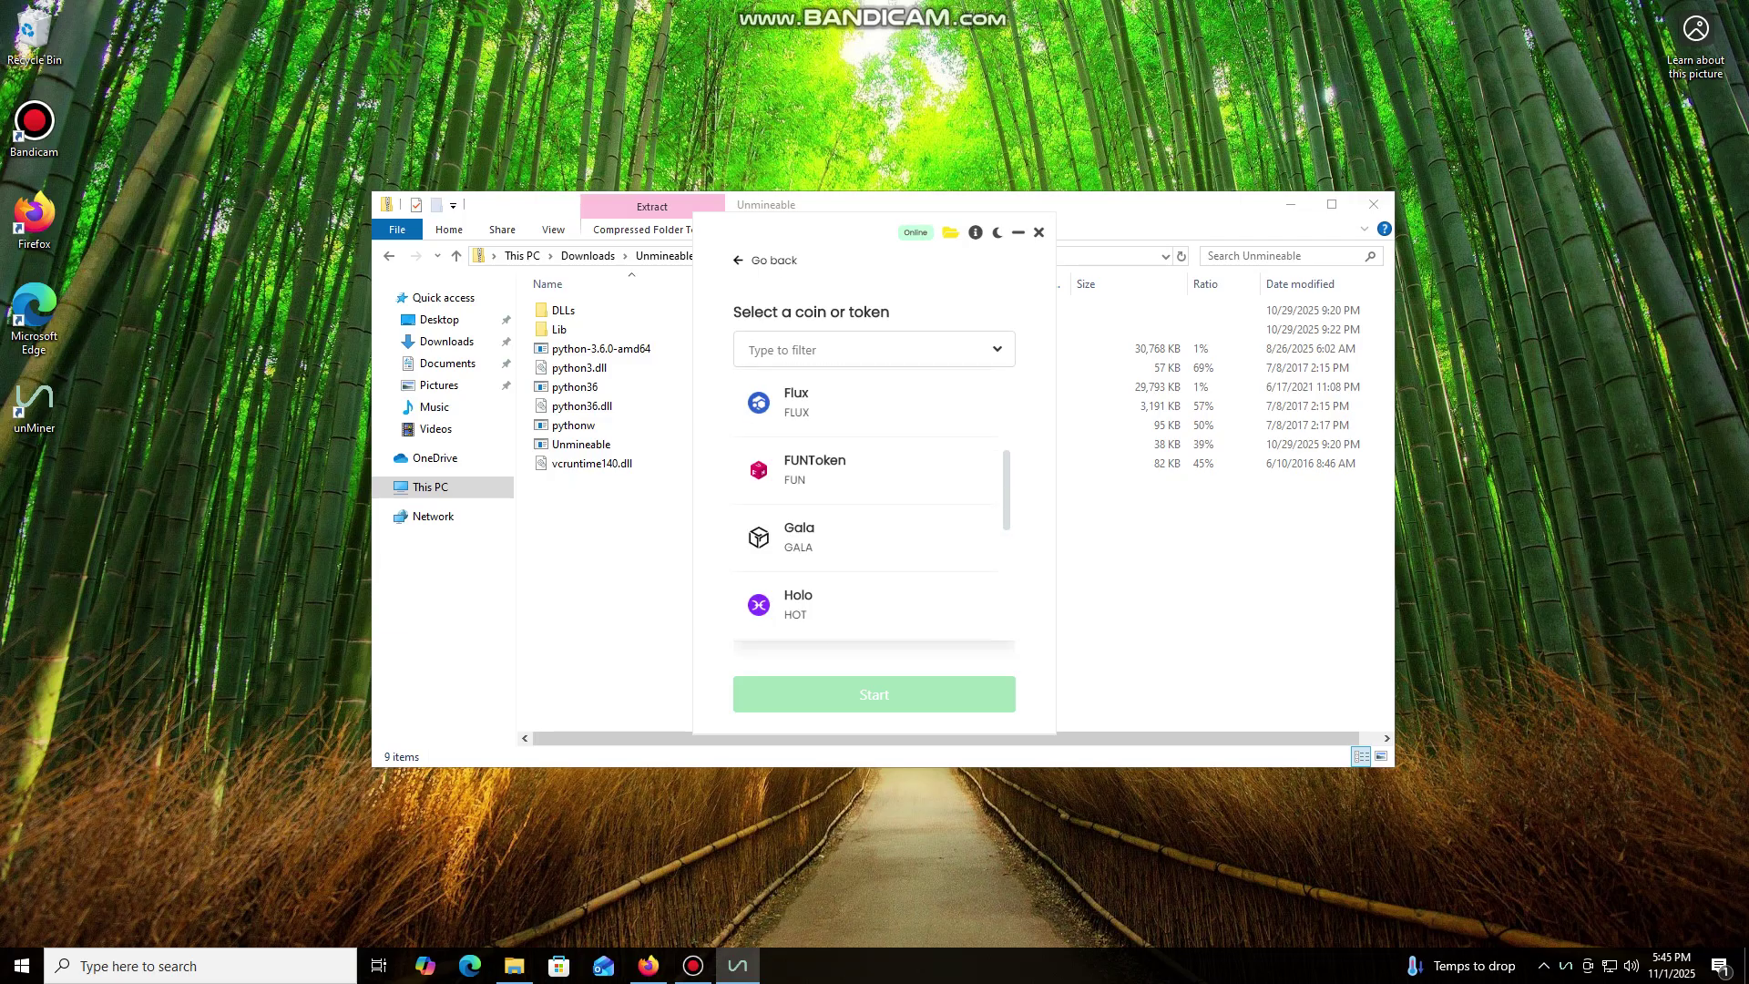
scroll(870, 510, up, 2)
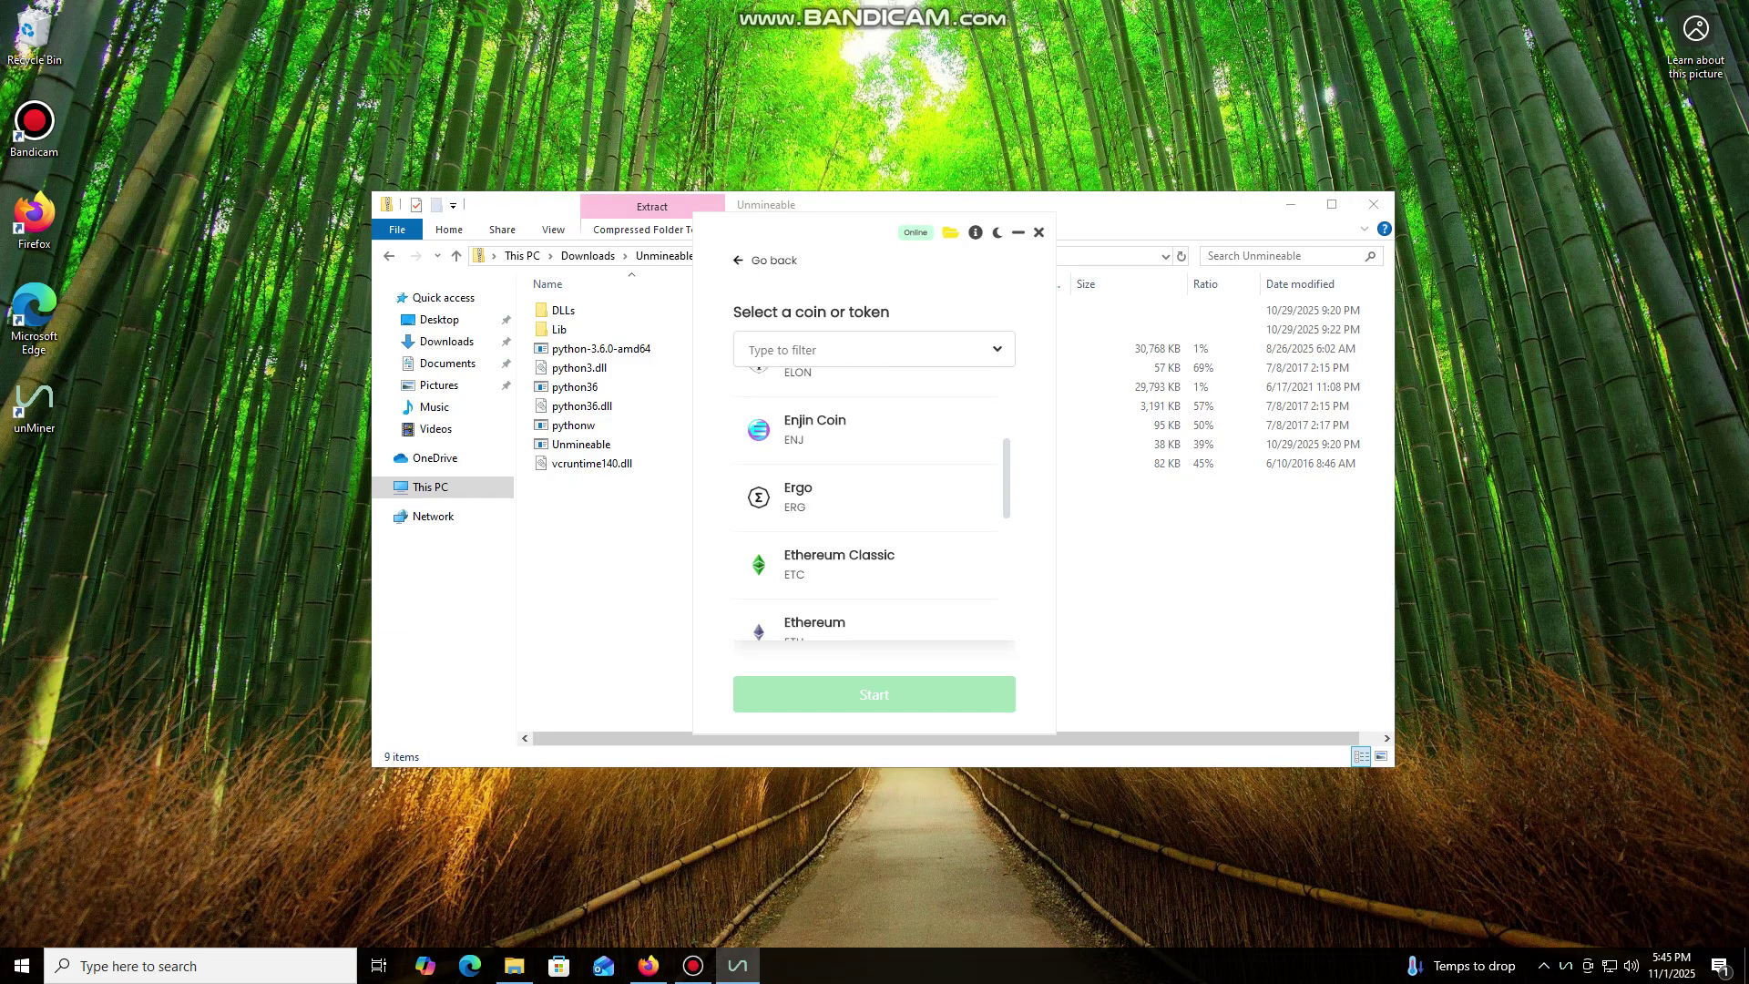
scroll(870, 506, down, 15)
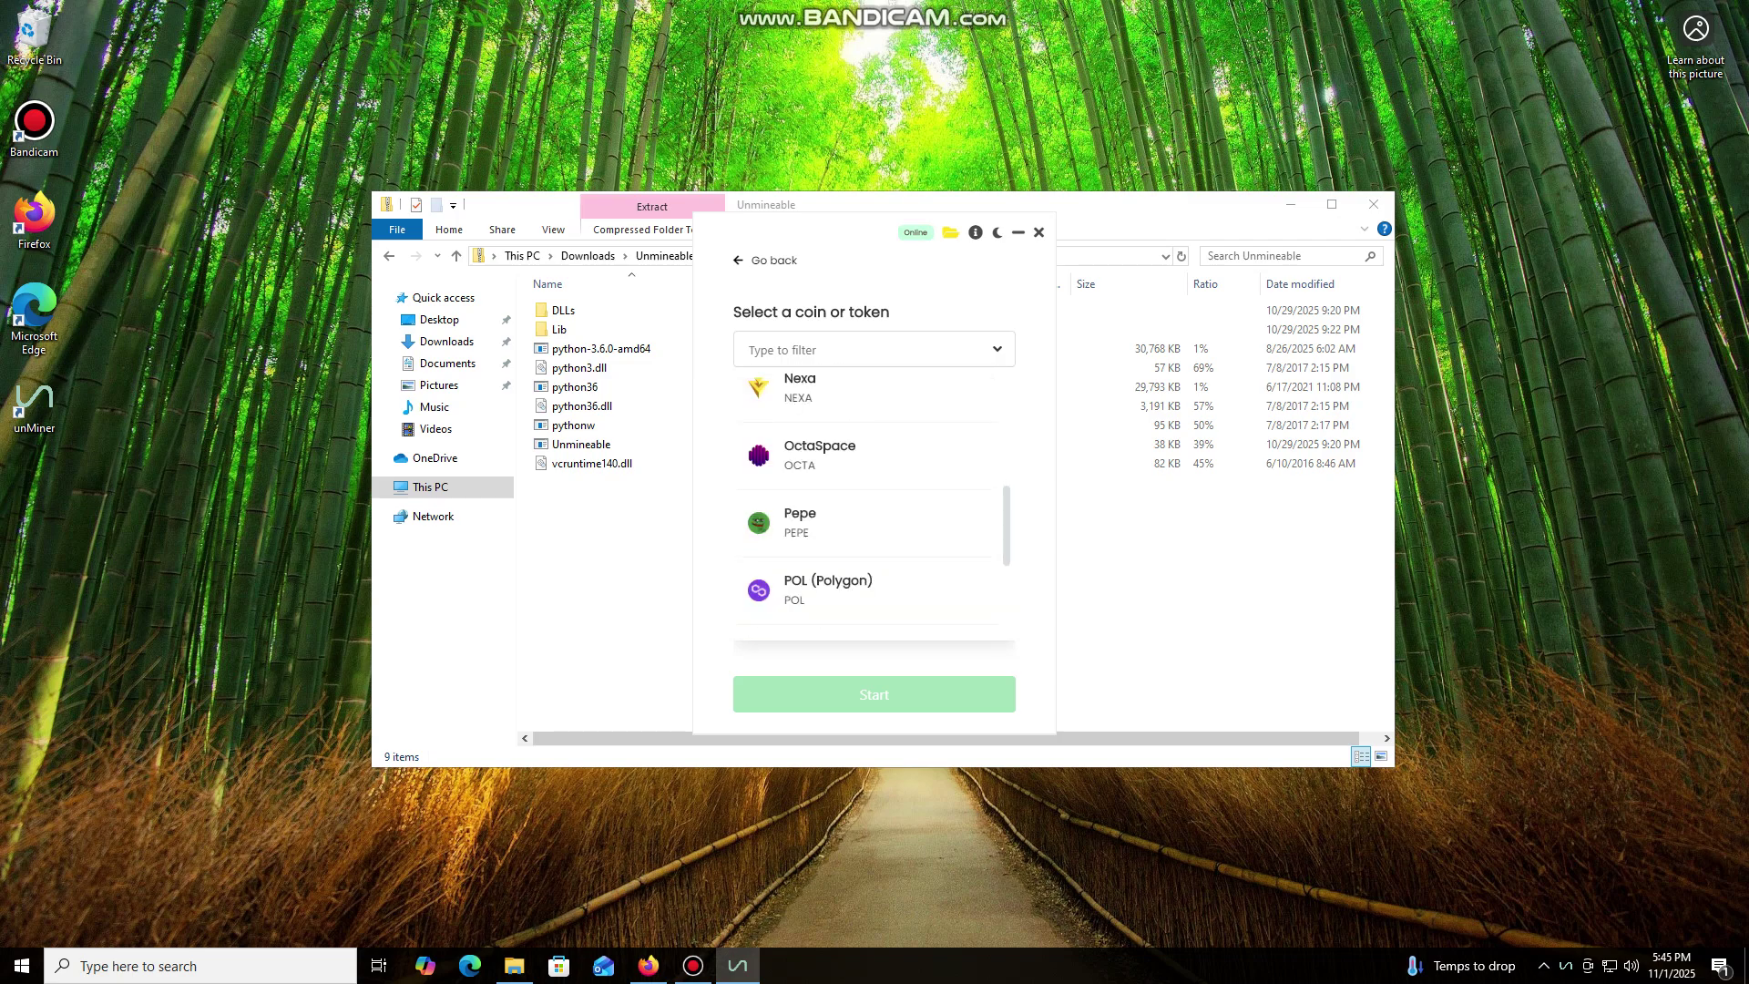
scroll(870, 506, down, 6)
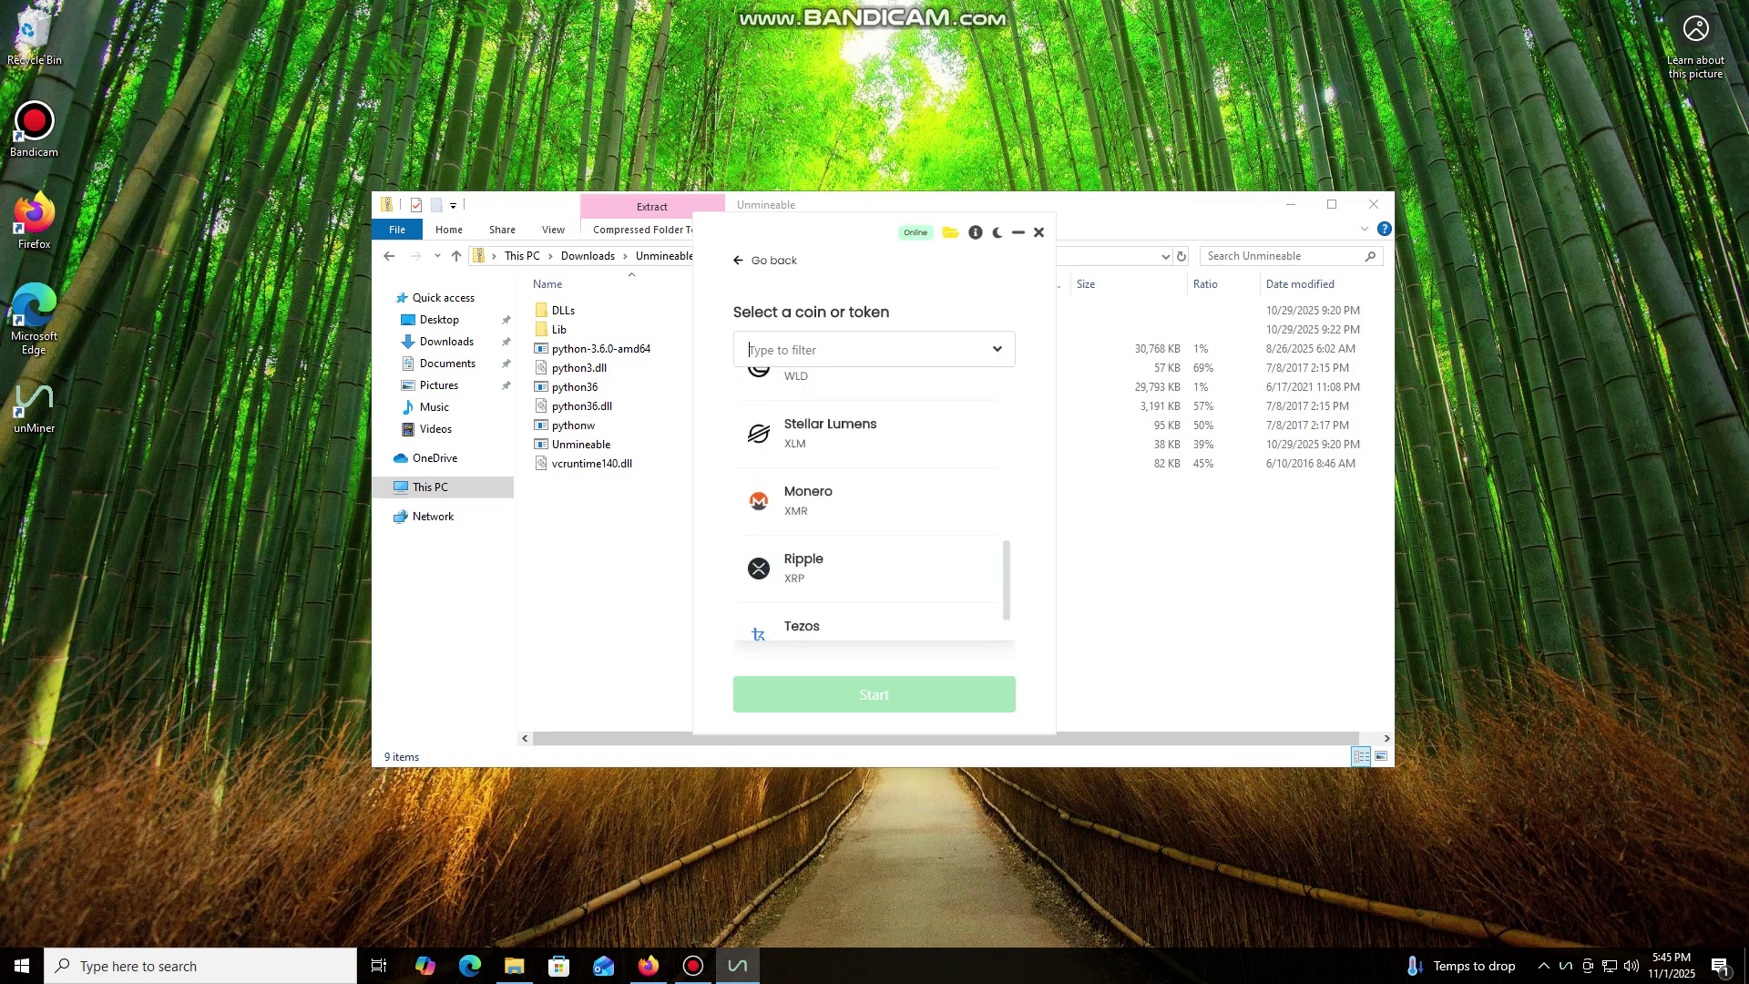
scroll(869, 505, up, 2)
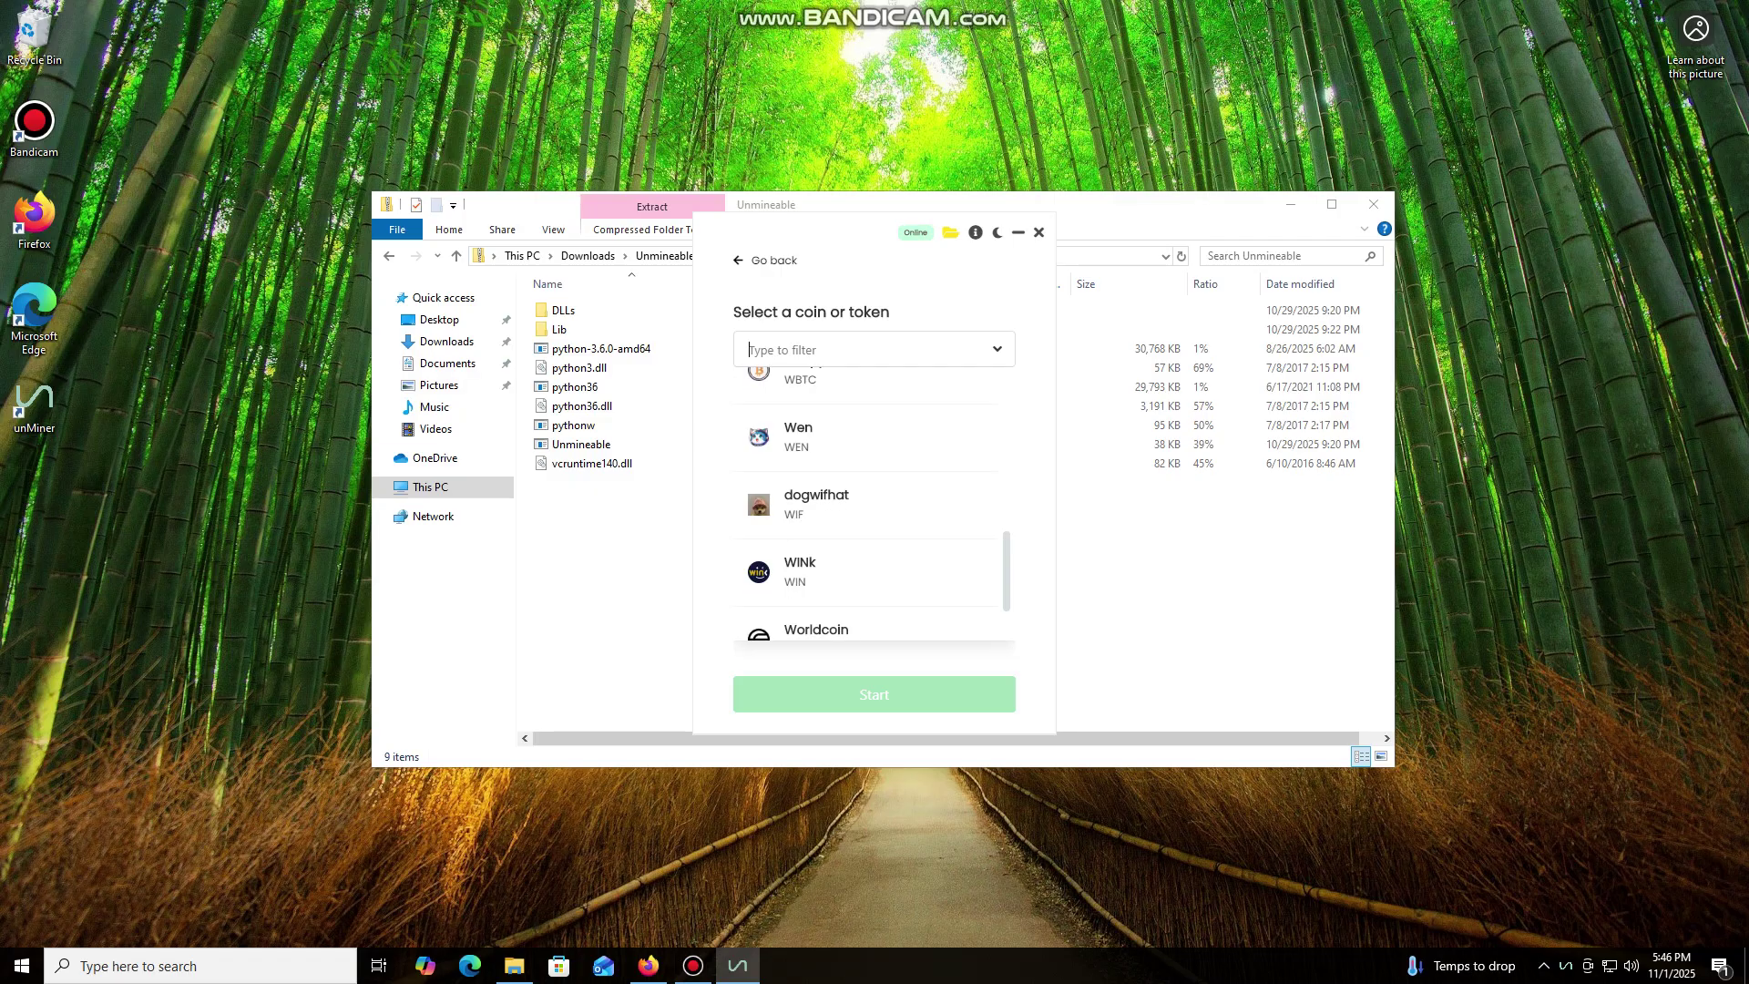
scroll(870, 506, up, 6)
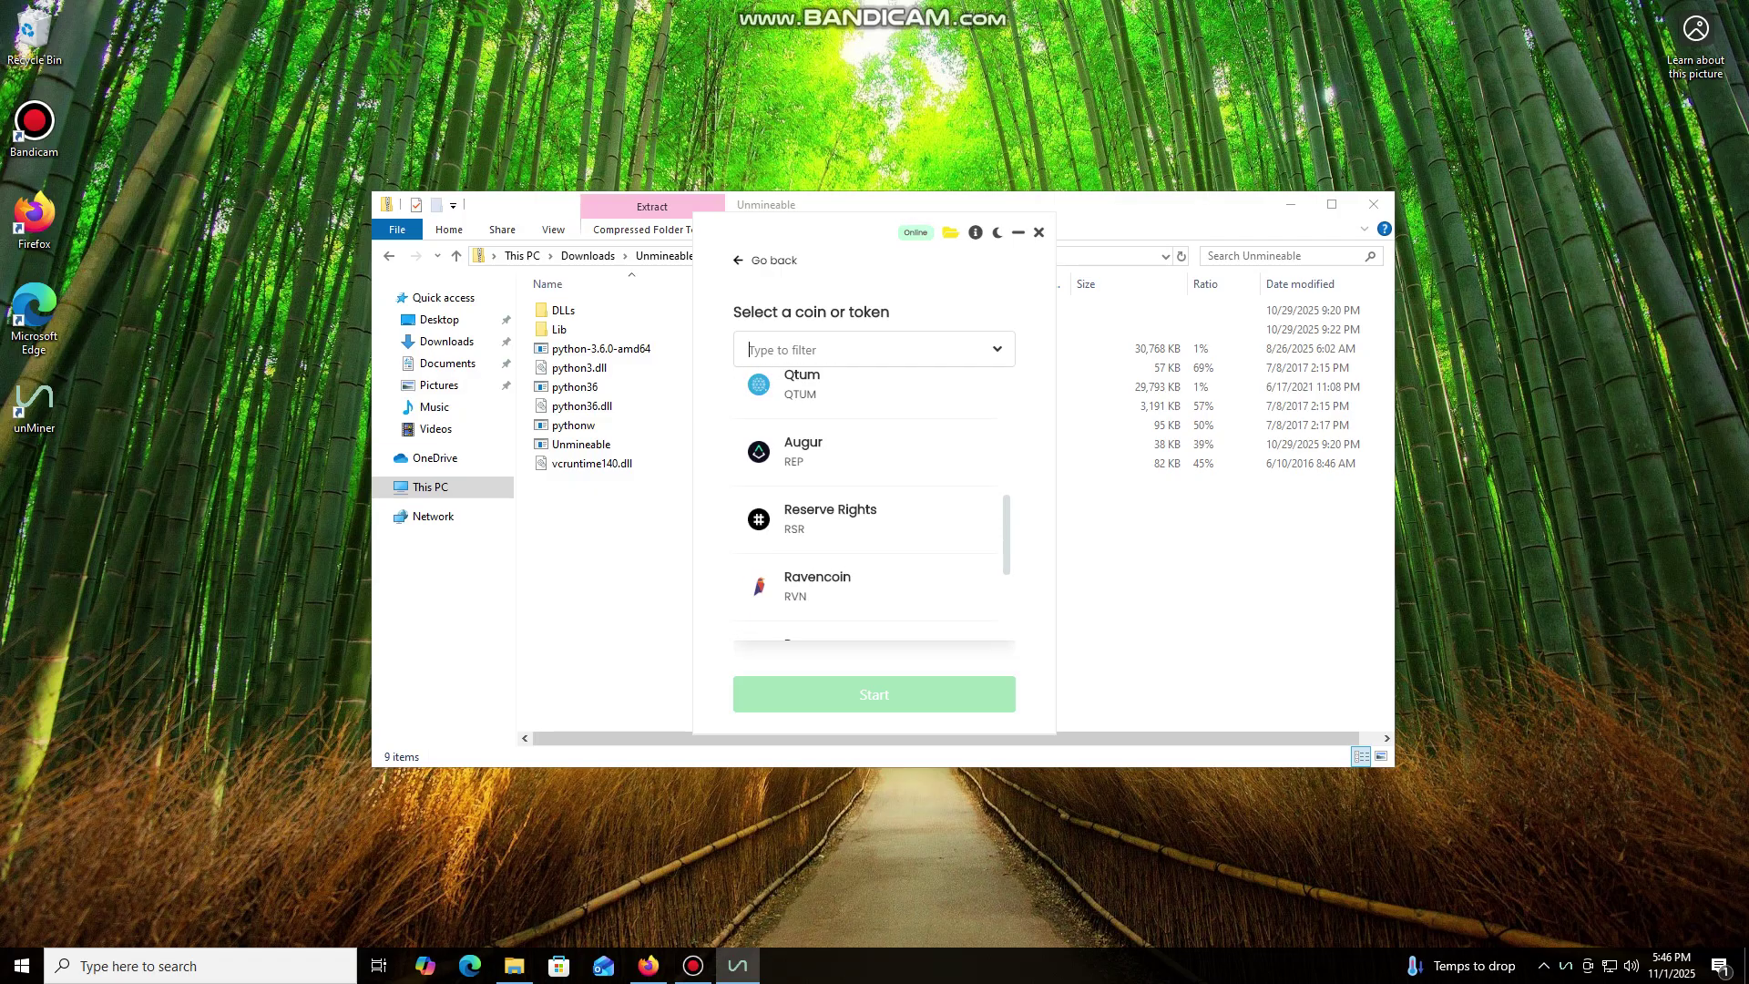
scroll(870, 506, up, 3)
scroll(869, 506, up, 3)
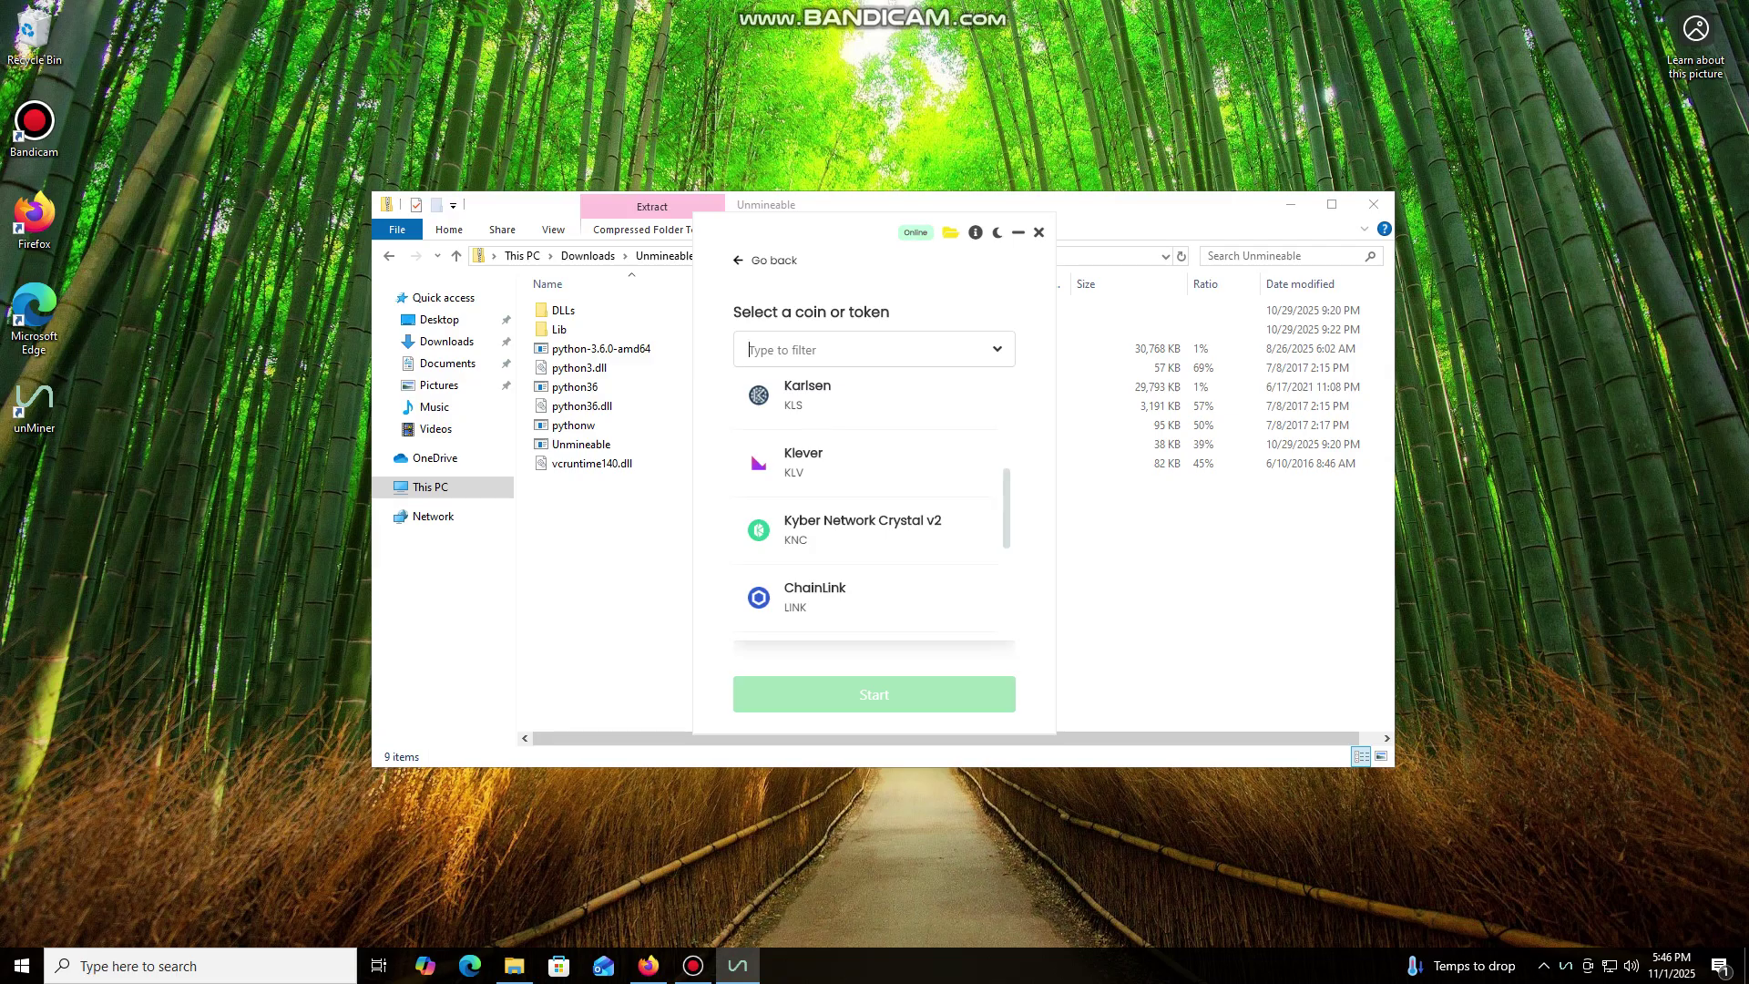
scroll(870, 506, up, 3)
scroll(869, 506, up, 3)
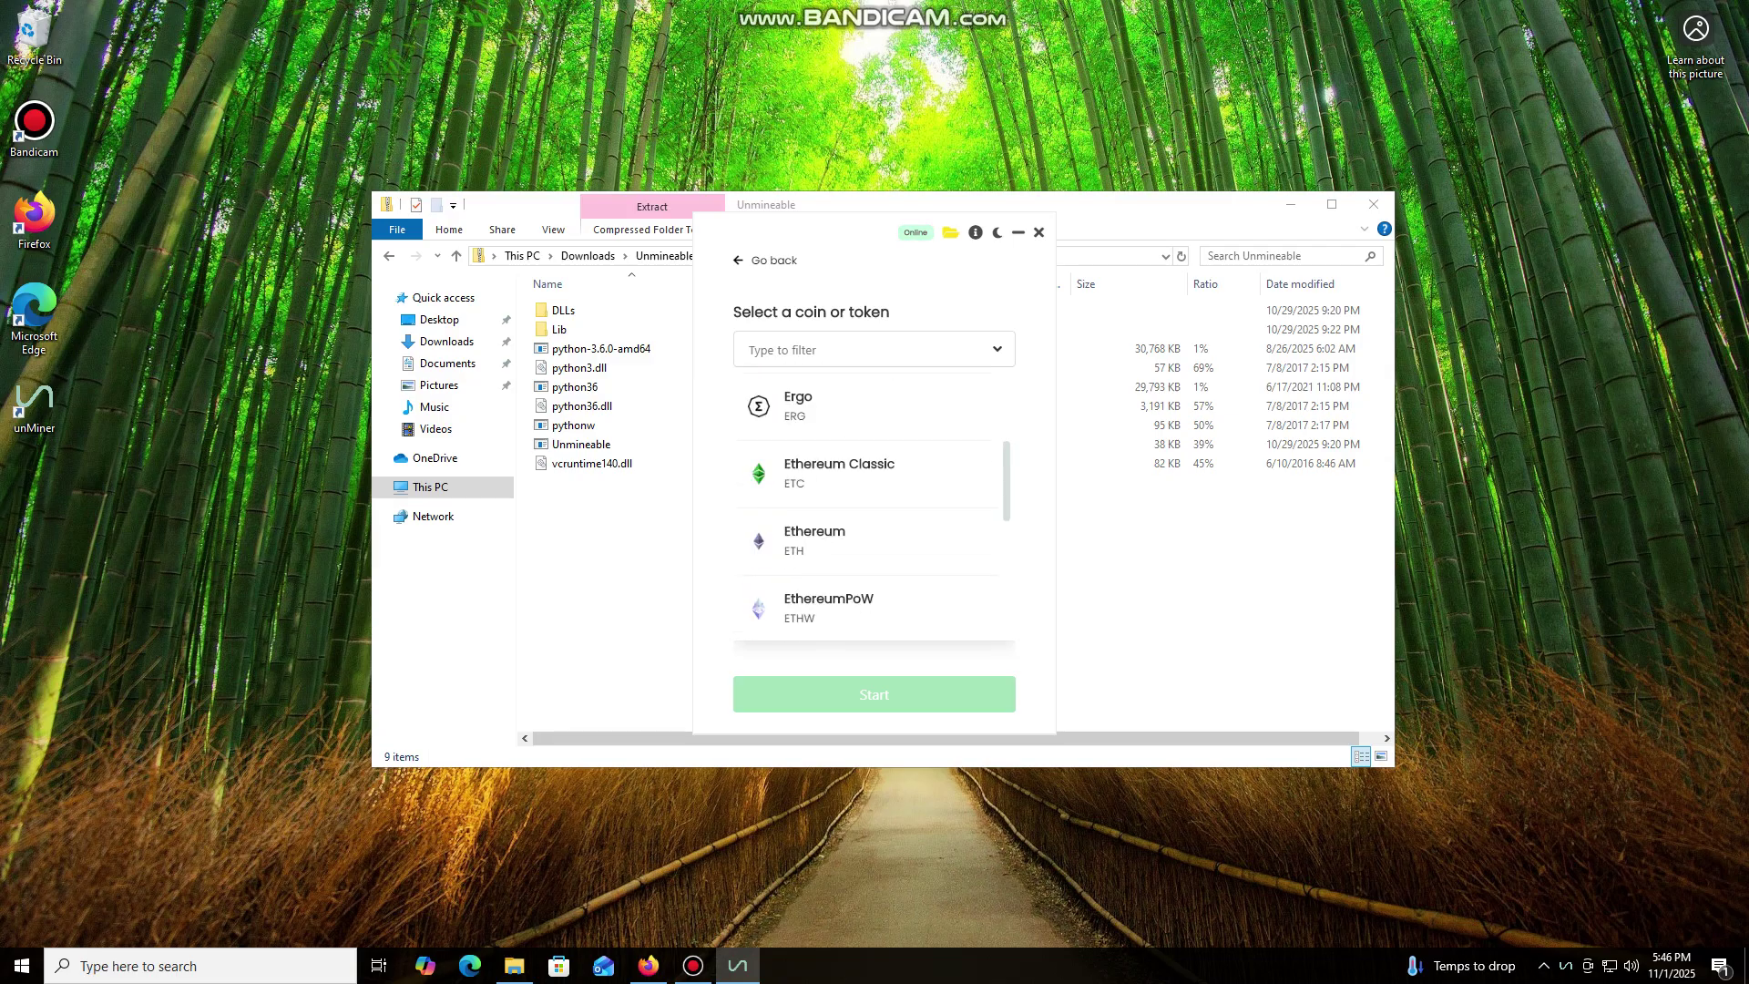
click(870, 540)
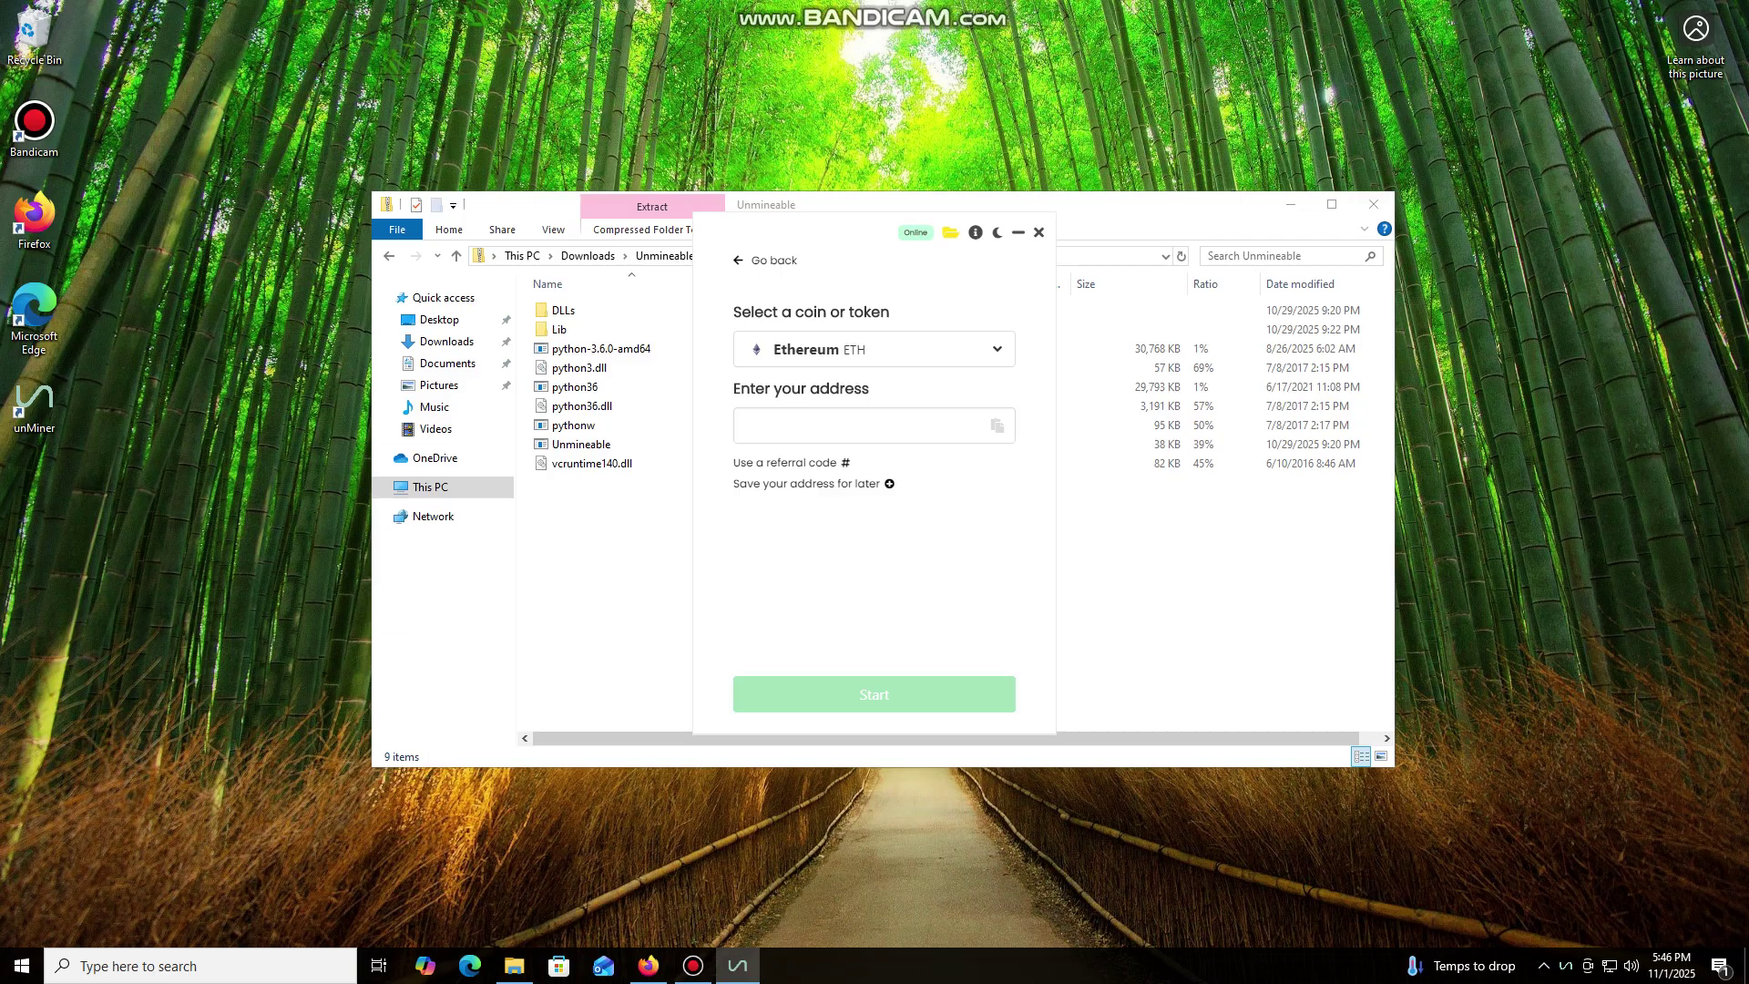
Paste the Ethereum wallet address into the address field and start mining.
click(745, 426)
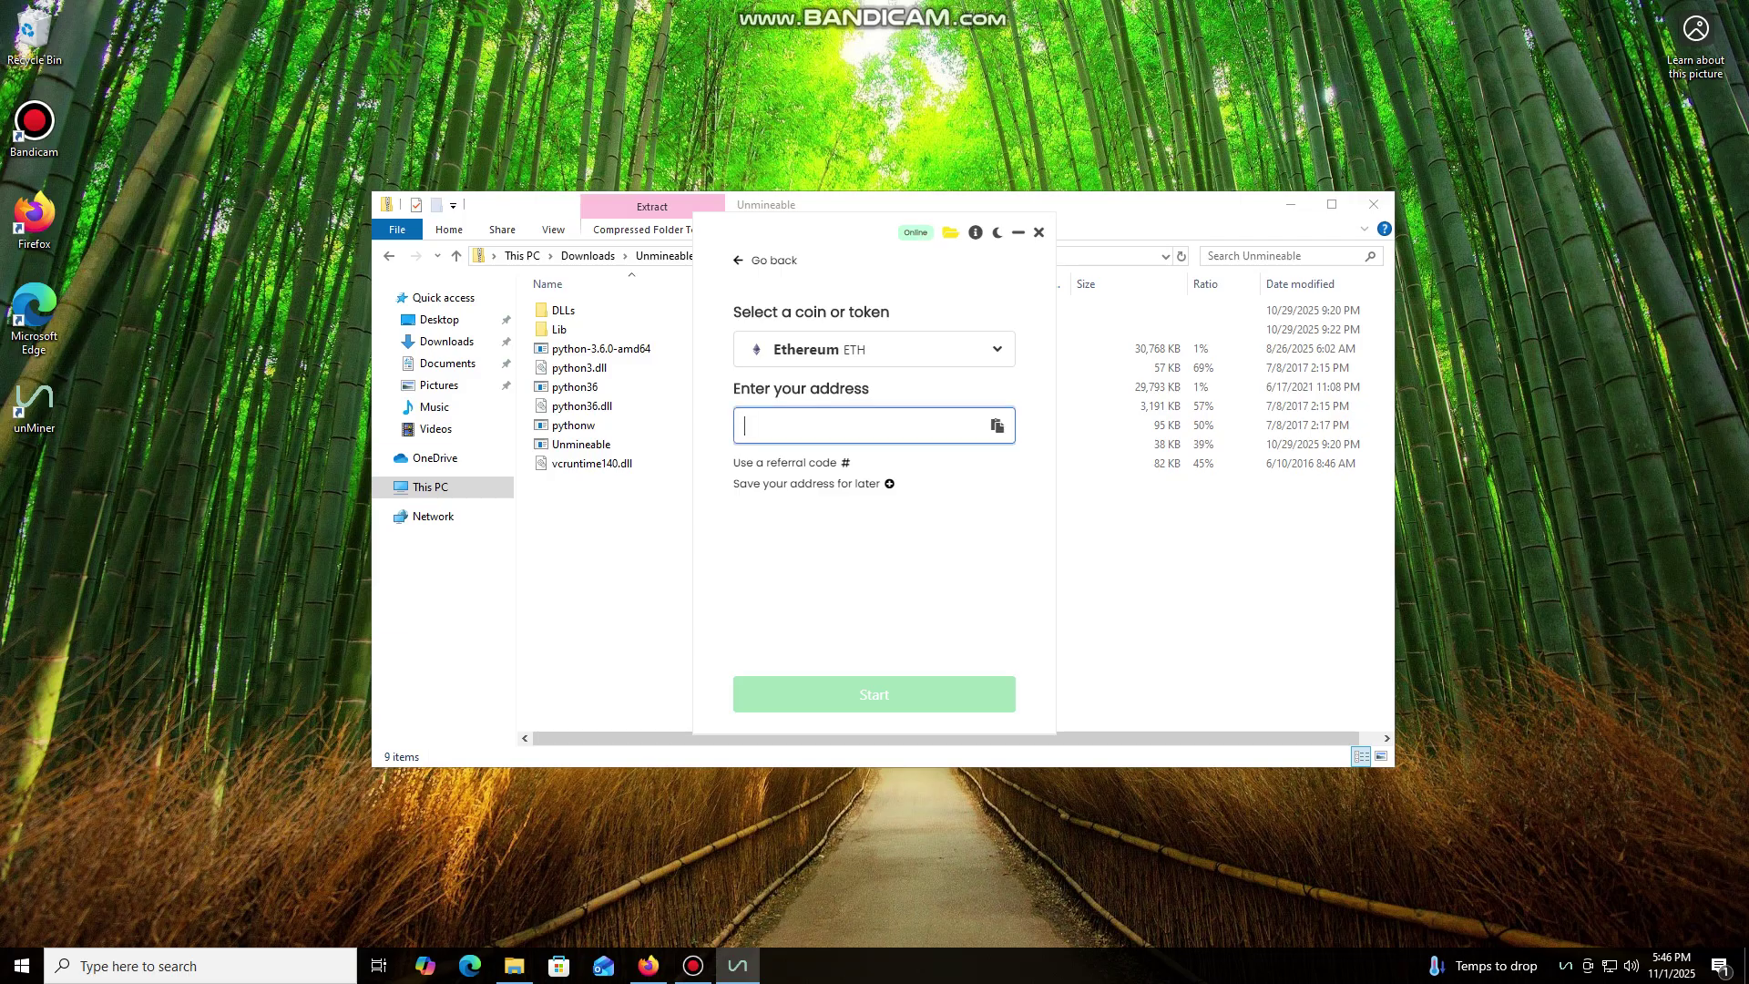
key(ctrl+v)
click(873, 694)
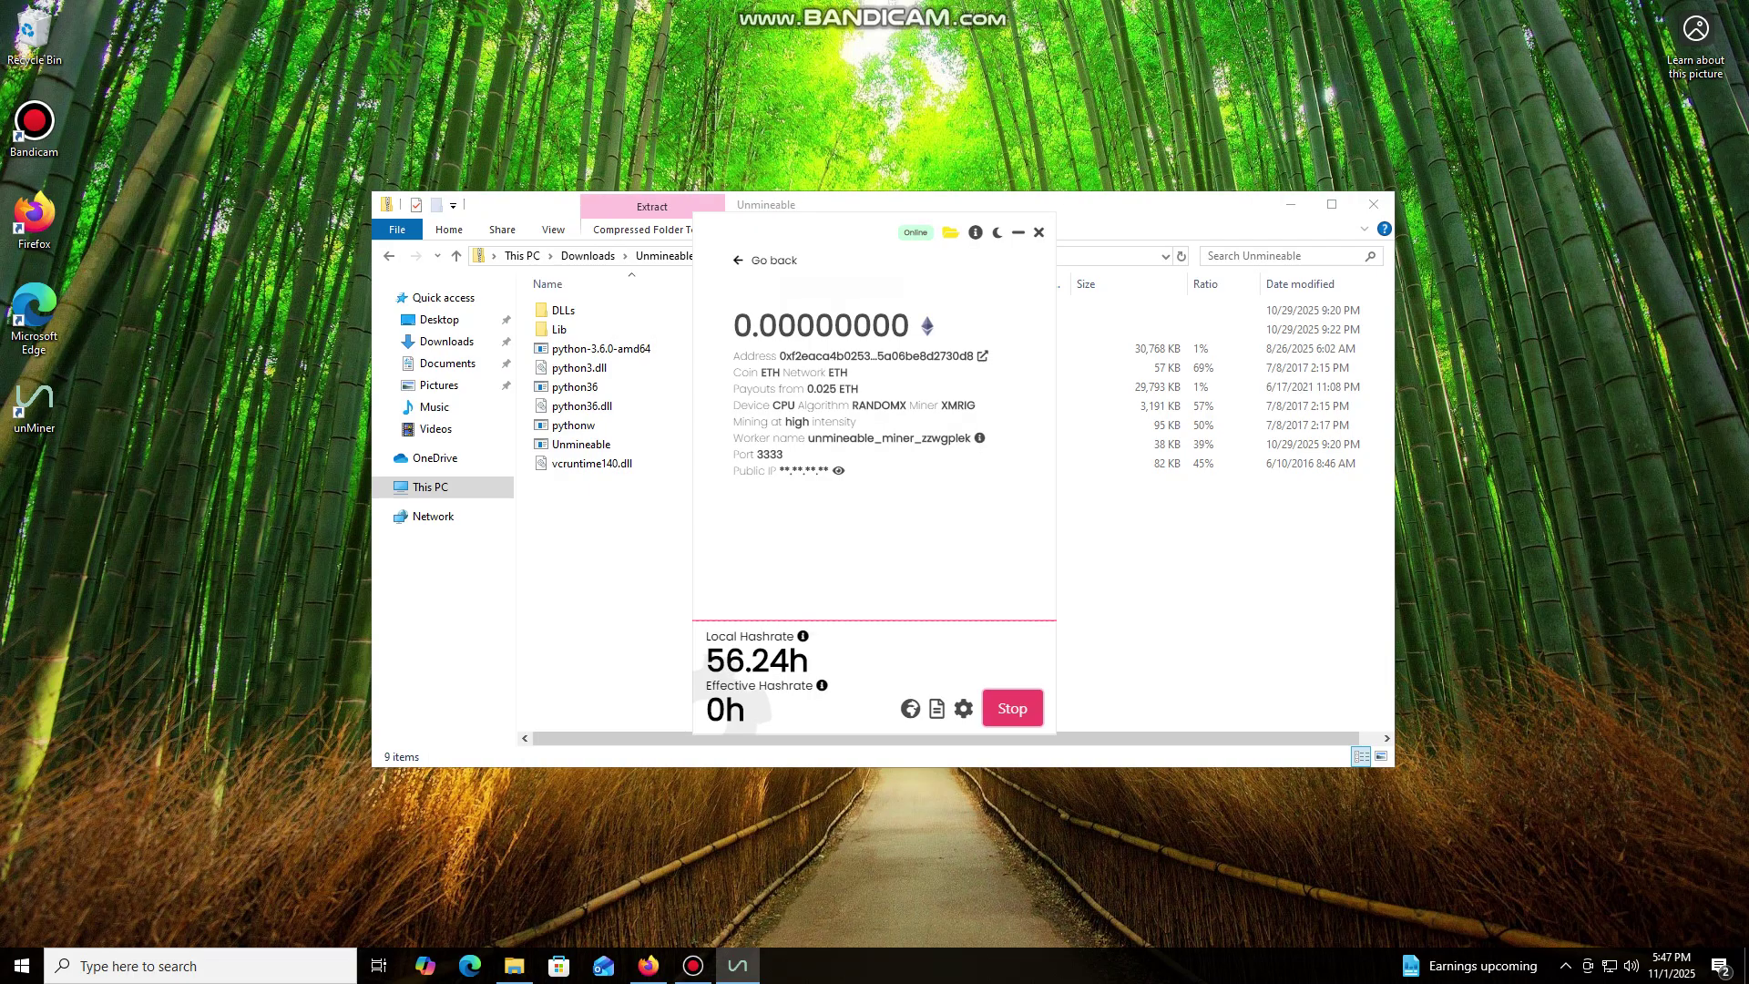
Stop the running Ethereum mining session.
key(ctrl+a)
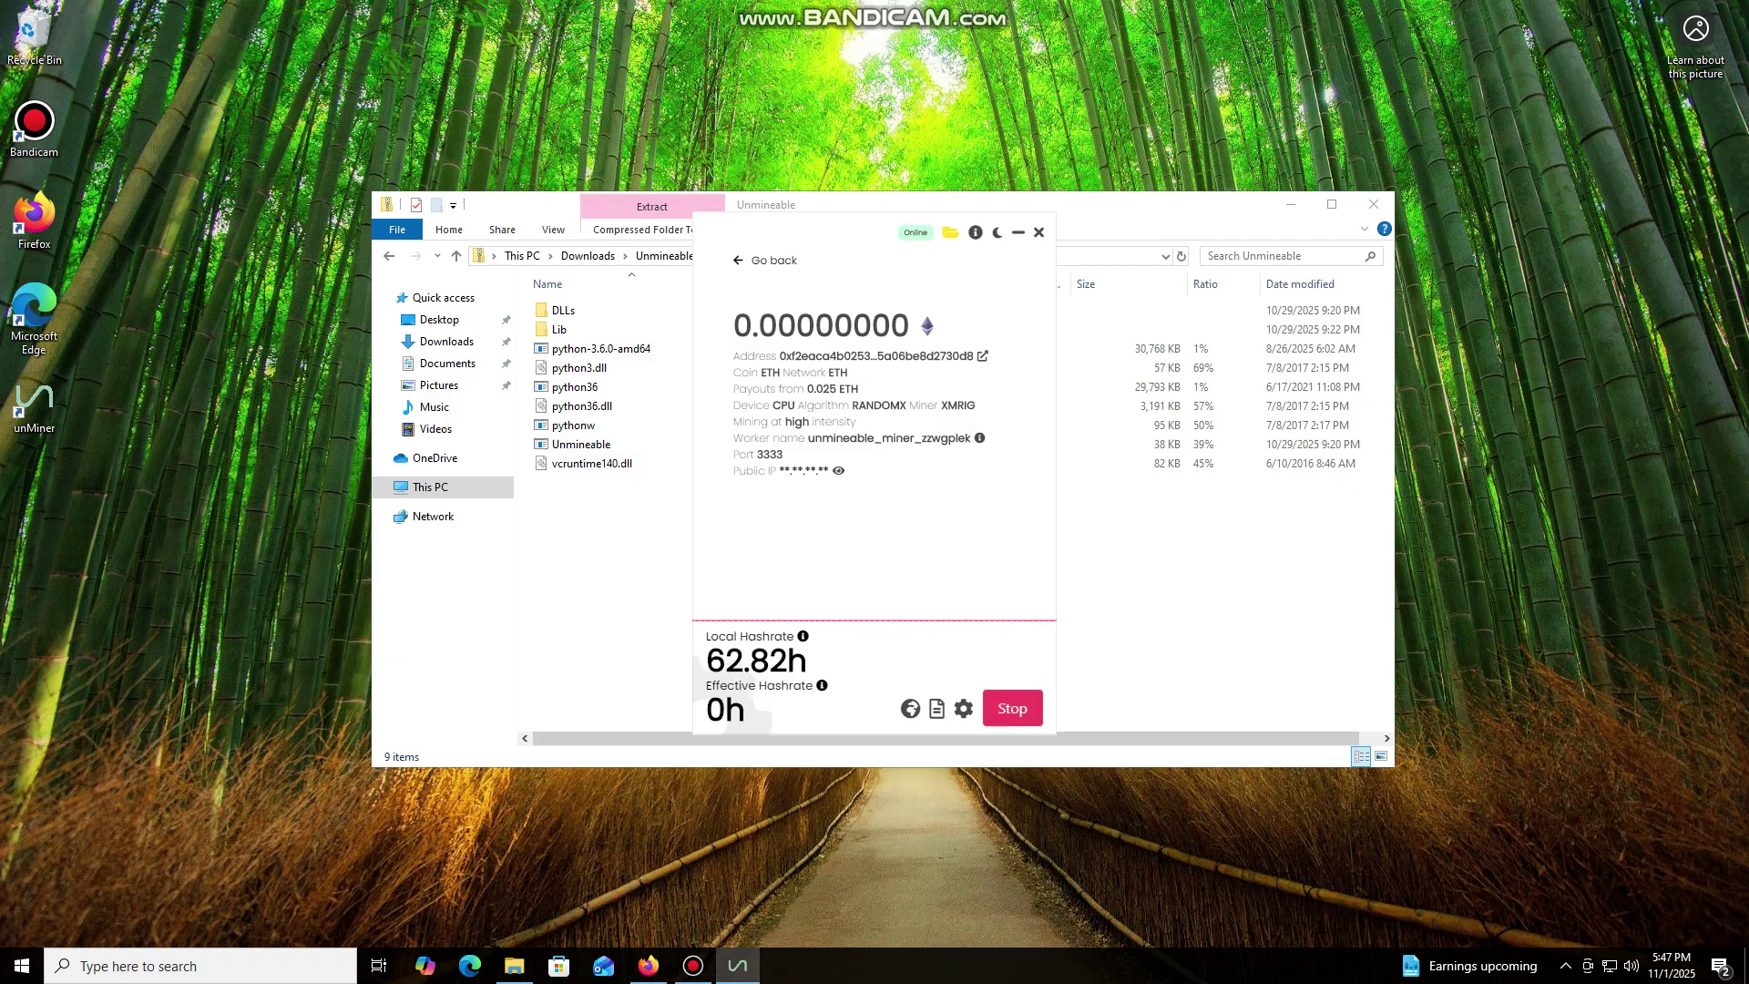
click(1011, 708)
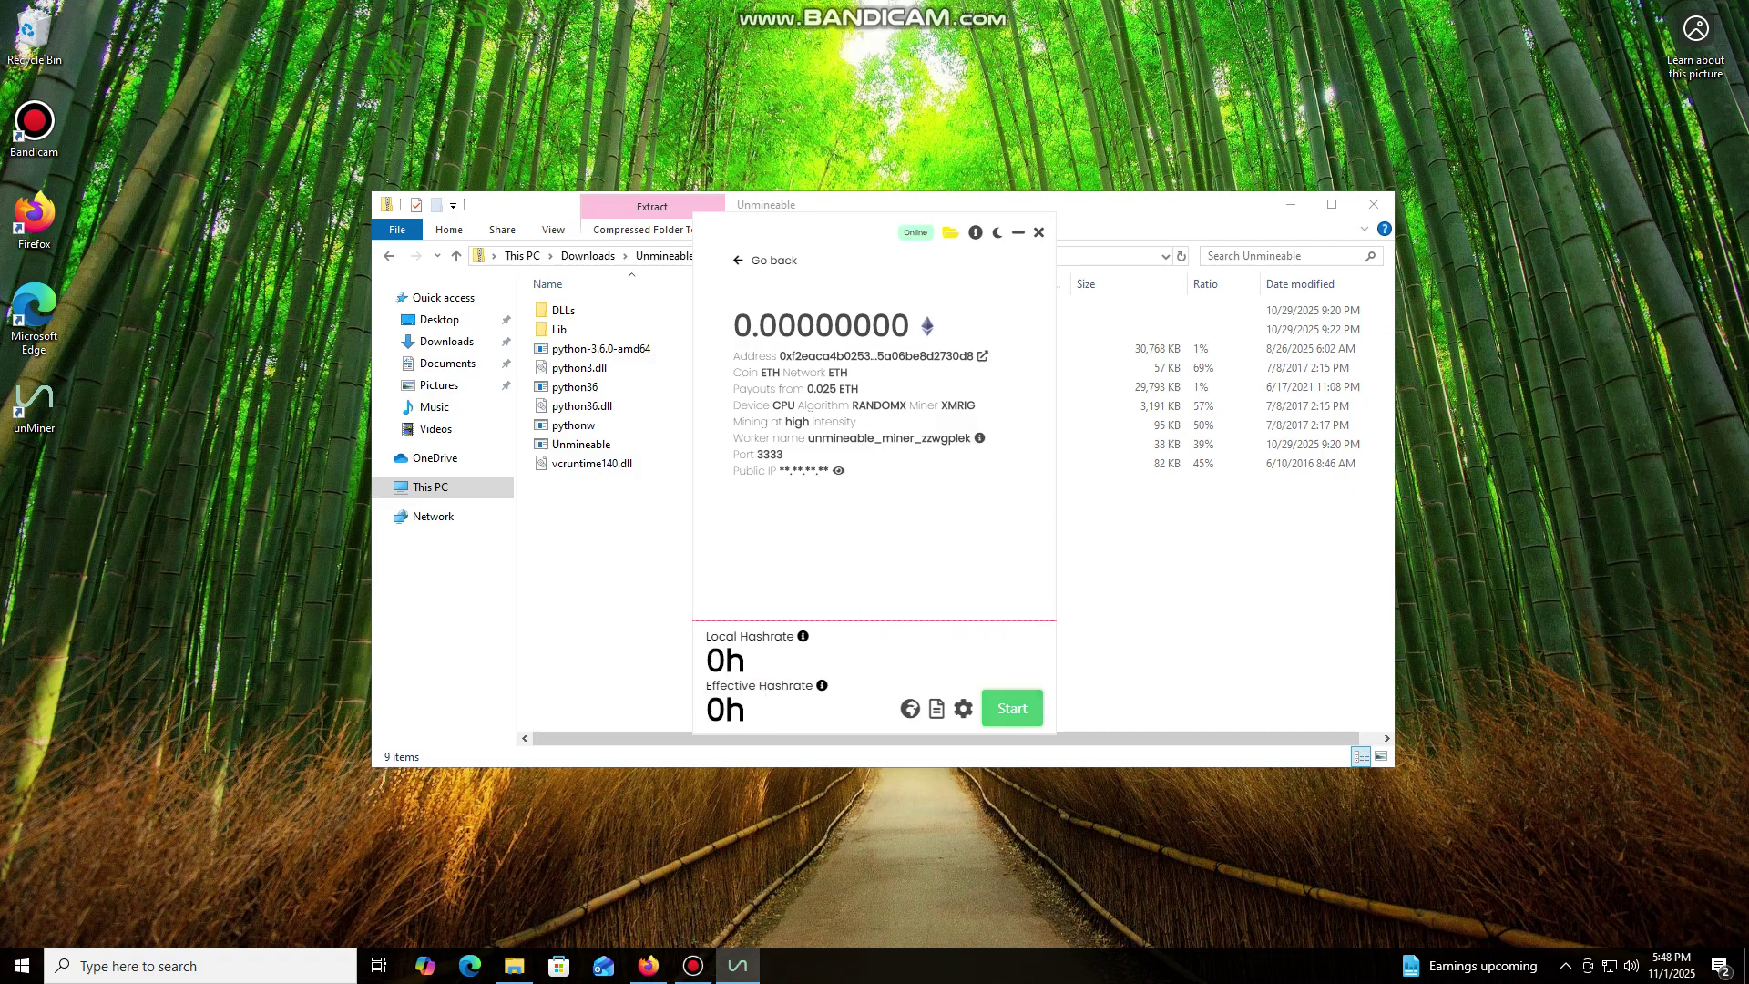